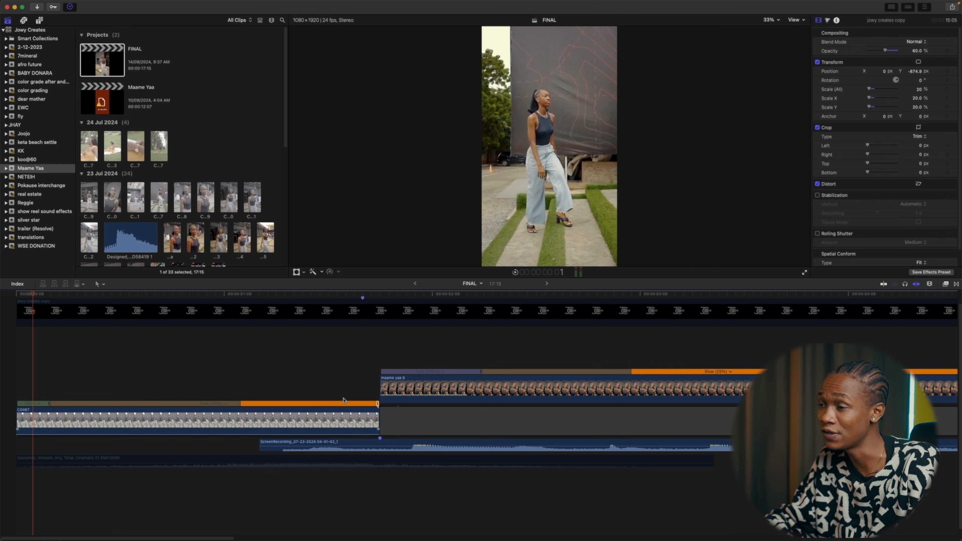
Step: Create a new project named "speed" from the portrait clip in the 23 Jul 2024 group
{"action": "left_click_drag", "start_coordinate": [32, 292], "coordinate": [125, 312]}
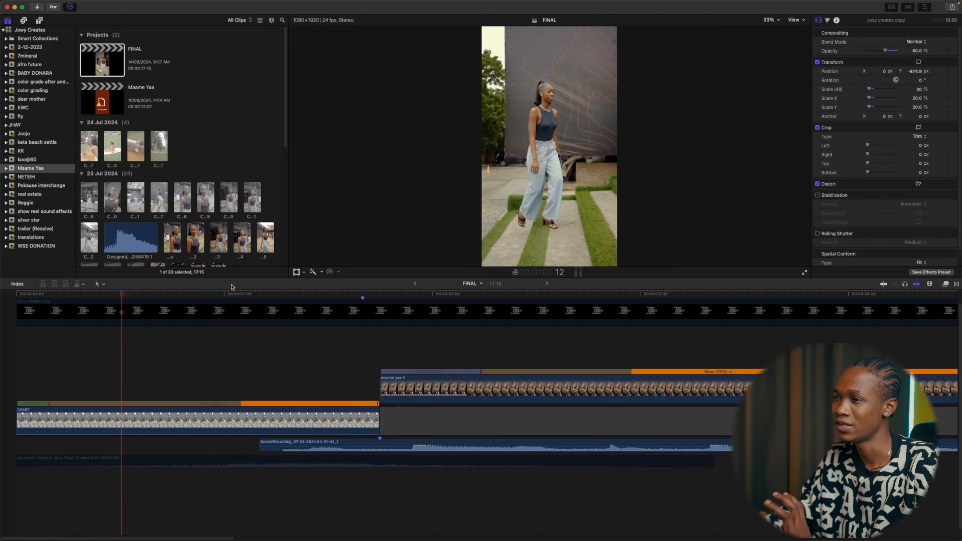
{"action": "right_click", "coordinate": [170, 233]}
{"action": "left_click", "coordinate": [364, 202]}
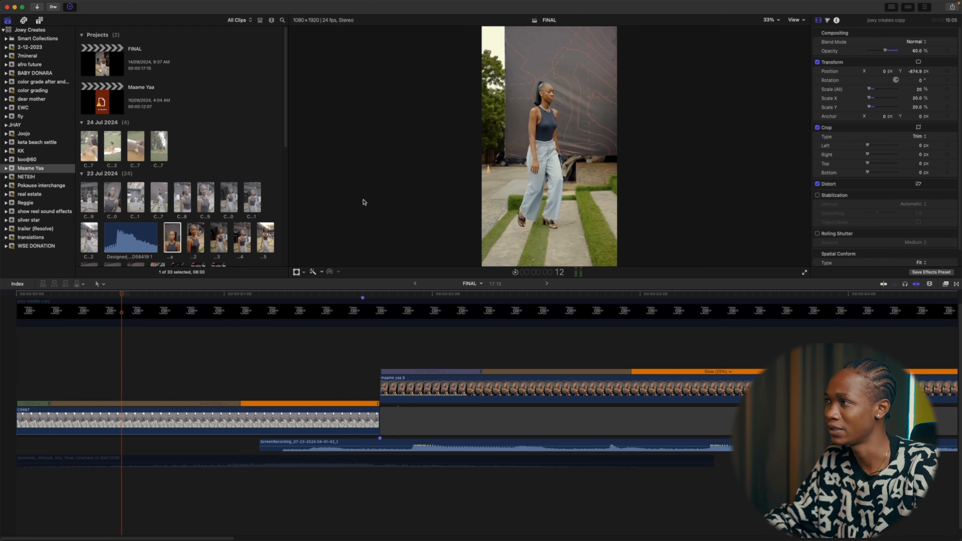
{"action": "key", "text": "super+n"}
{"action": "type", "text": "speed"}
{"action": "key", "text": "Return"}
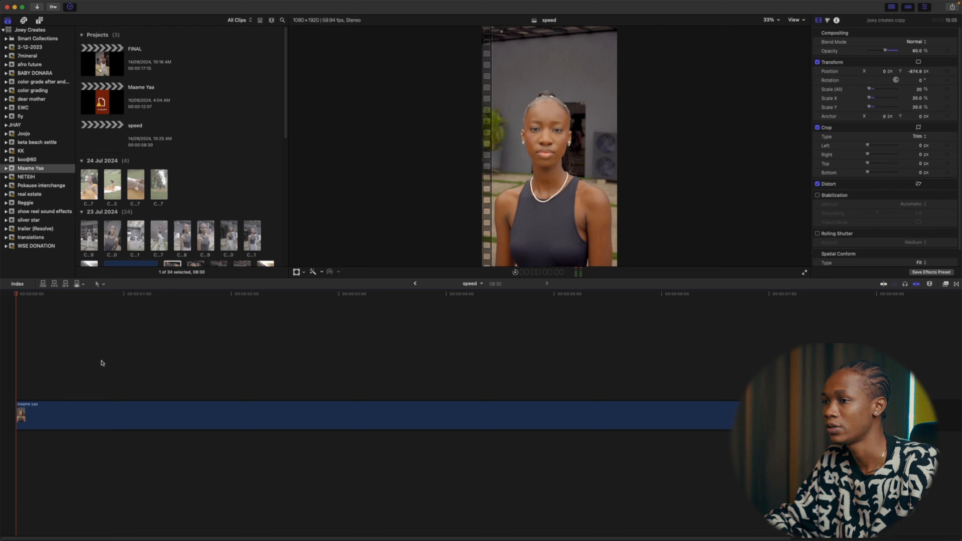
Step: Show the retime editor for the timeline clip and look over the retiming options
{"action": "mouse_move", "coordinate": [17, 294]}
{"action": "left_mouse_down"}
{"action": "mouse_move", "coordinate": [541, 305]}
{"action": "mouse_move", "coordinate": [247, 298]}
{"action": "mouse_move", "coordinate": [15, 311]}
{"action": "left_mouse_up"}
{"action": "left_click", "coordinate": [86, 410]}
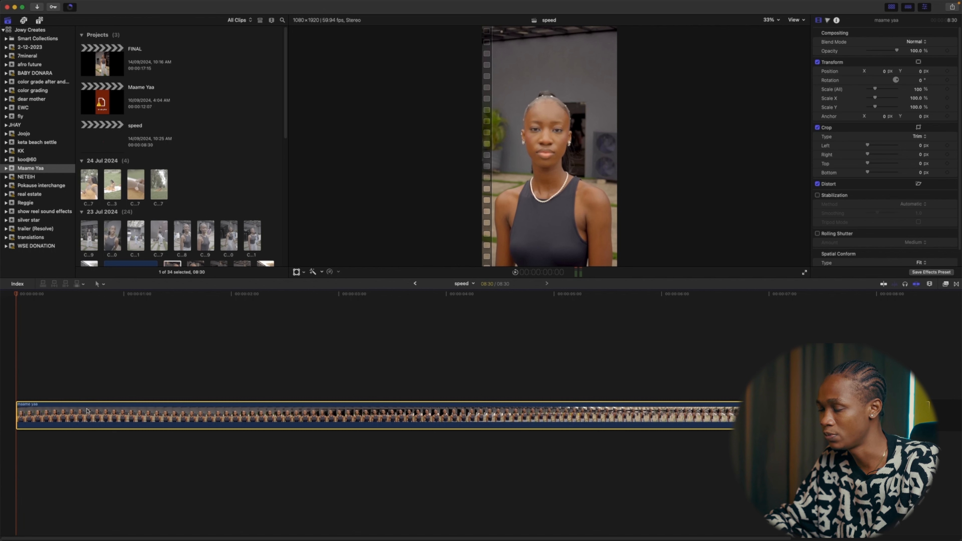
{"action": "key", "text": "super+r"}
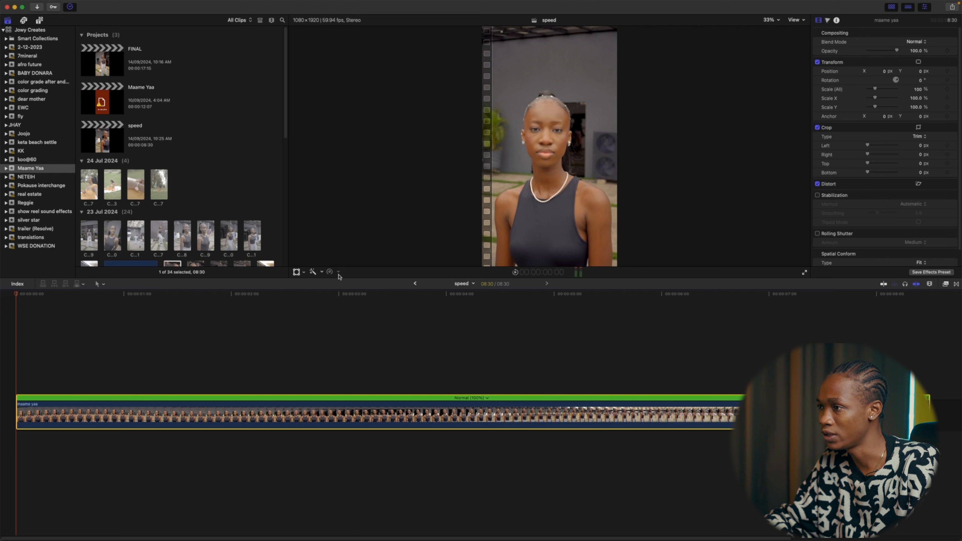
{"action": "left_click", "coordinate": [321, 272]}
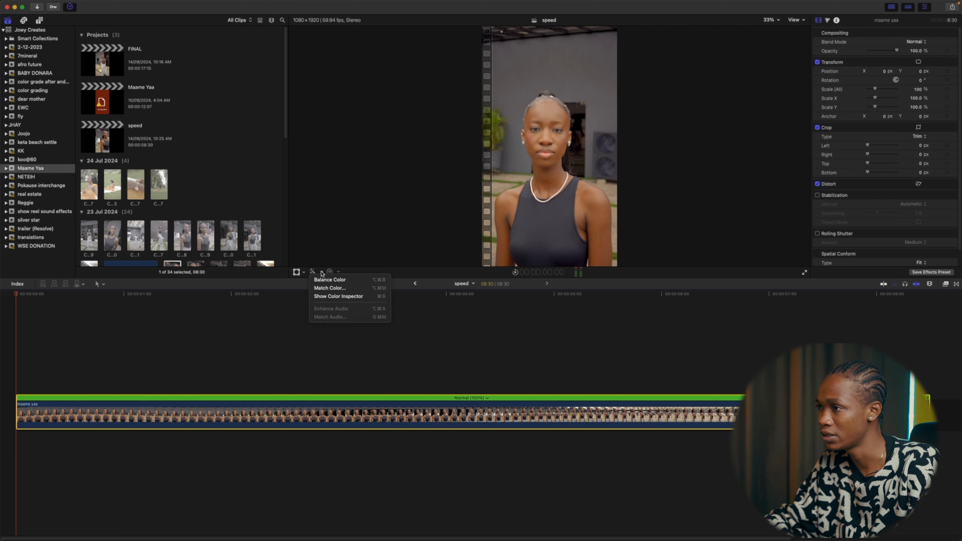
{"action": "left_click", "coordinate": [339, 271]}
{"action": "left_click", "coordinate": [338, 272]}
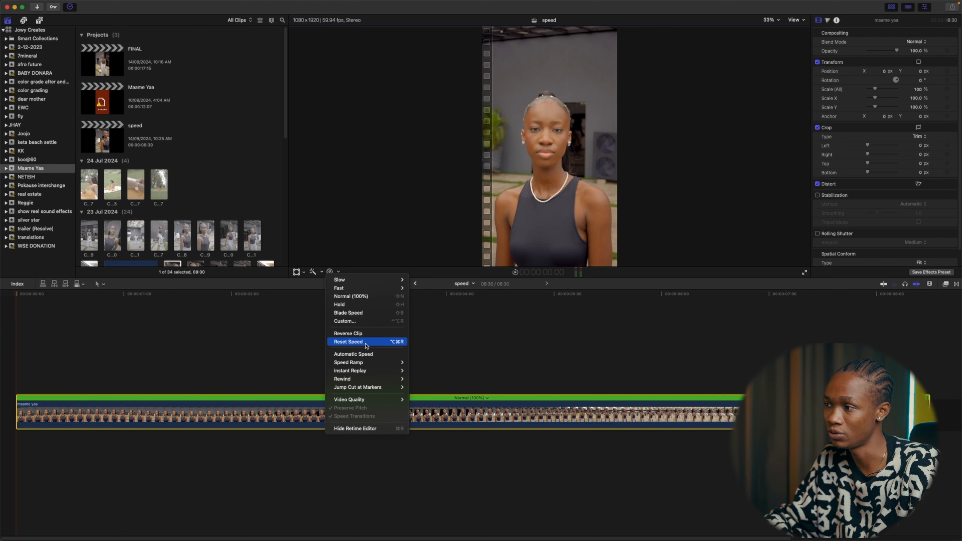
{"action": "left_click", "coordinate": [29, 297]}
Step: Split the clip at 3:43 and delete the portion before the cut
{"action": "left_click_drag", "start_coordinate": [16, 295], "coordinate": [322, 306]}
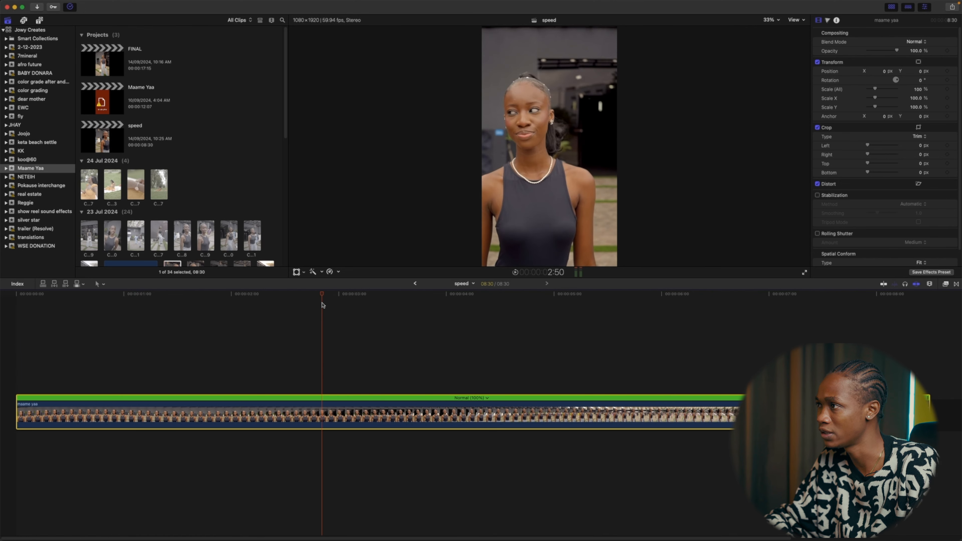
{"action": "key", "text": "space"}
{"action": "key", "text": "space"}
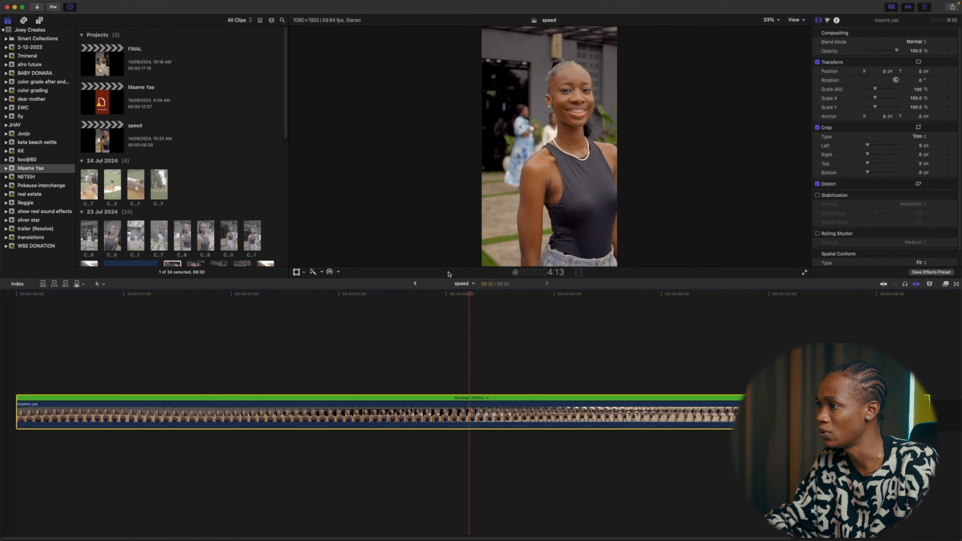
{"action": "left_click", "coordinate": [409, 297]}
{"action": "left_click", "coordinate": [418, 294]}
{"action": "key", "text": "b"}
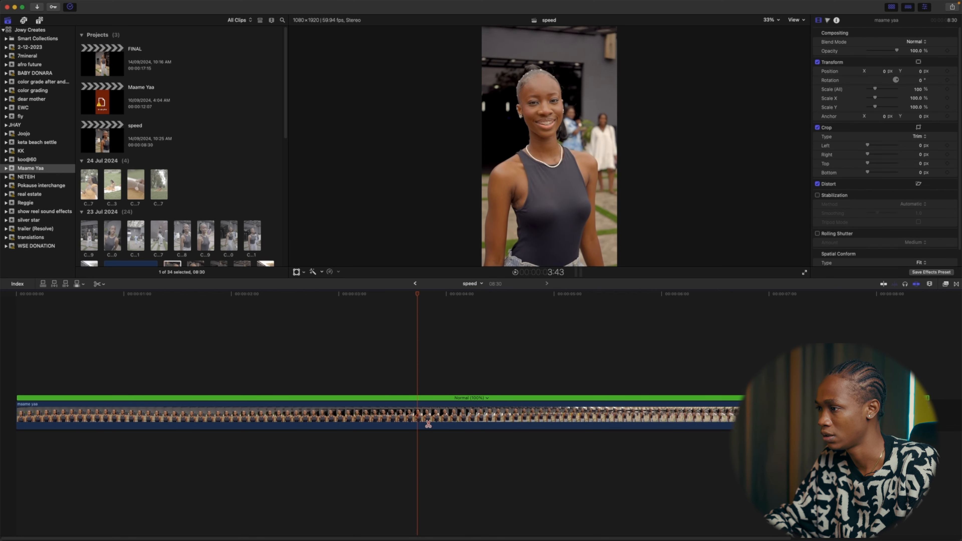
{"action": "left_click", "coordinate": [413, 416]}
{"action": "key", "text": "a"}
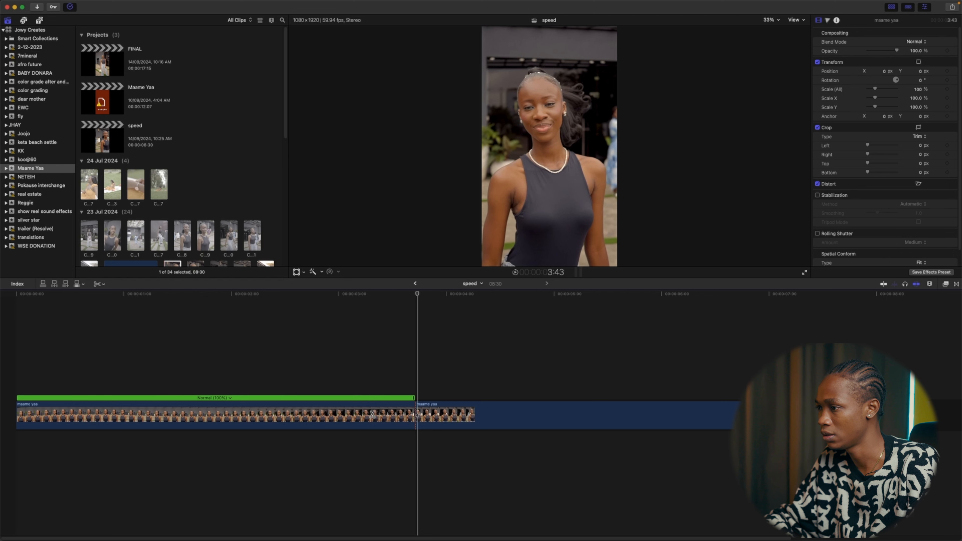
{"action": "left_click", "coordinate": [370, 413]}
{"action": "key", "text": "Delete"}
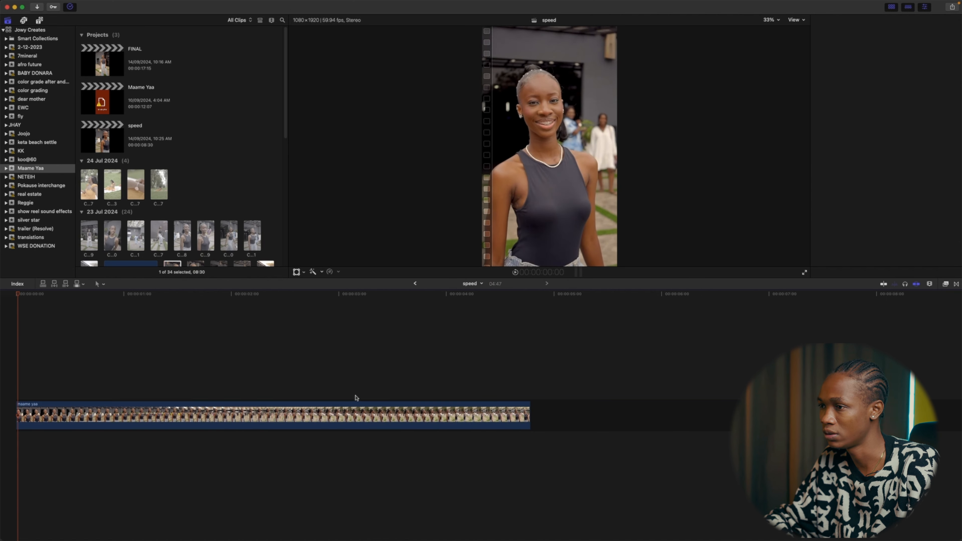
Step: Play the trimmed clip to find the ramp point and blade its speed into two segments at 1:01
{"action": "left_click", "coordinate": [30, 295]}
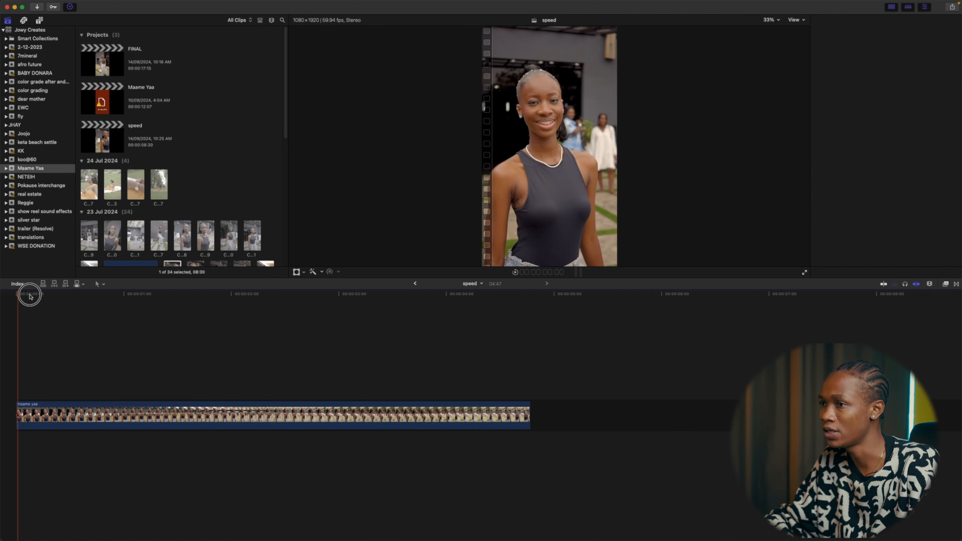
{"action": "left_click", "coordinate": [27, 297]}
{"action": "left_click", "coordinate": [68, 296]}
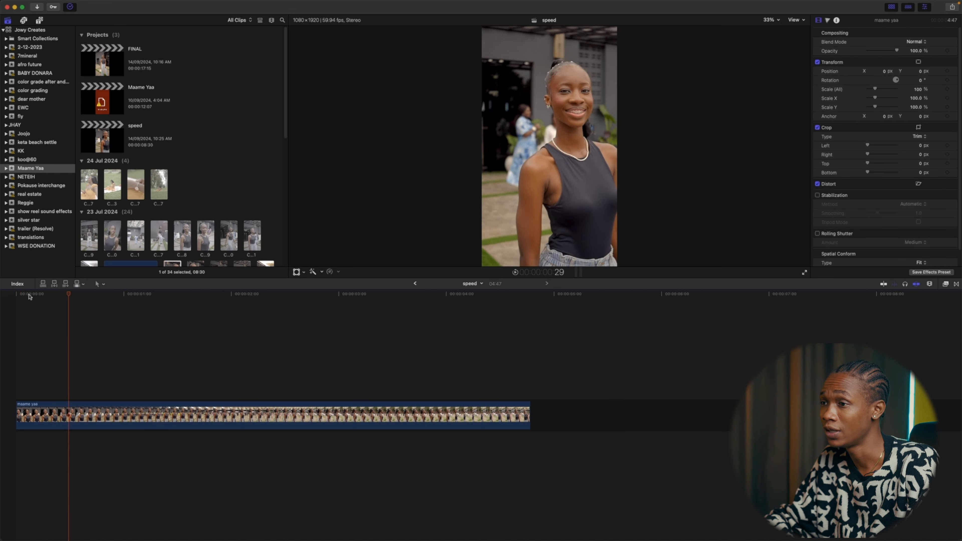
{"action": "left_click_drag", "start_coordinate": [69, 295], "coordinate": [7, 296]}
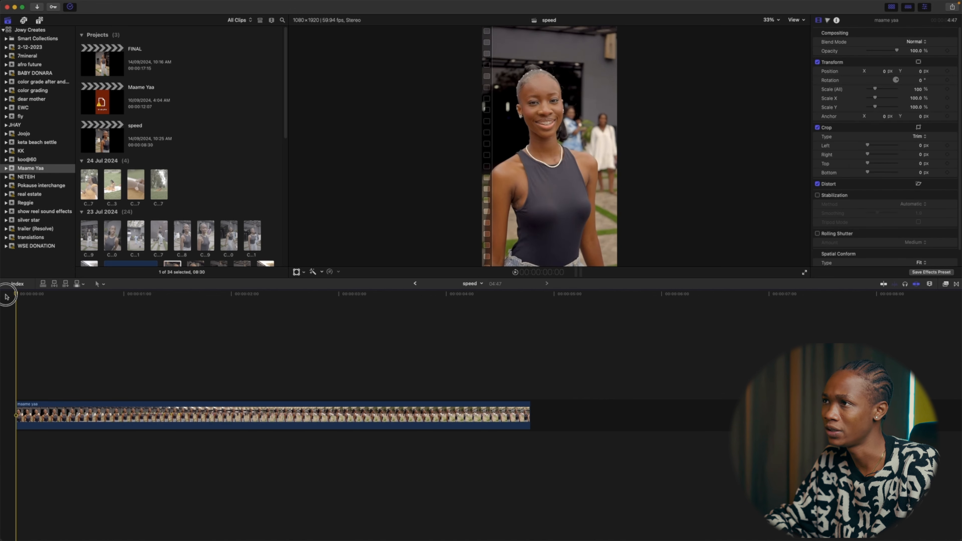
{"action": "key", "text": "space"}
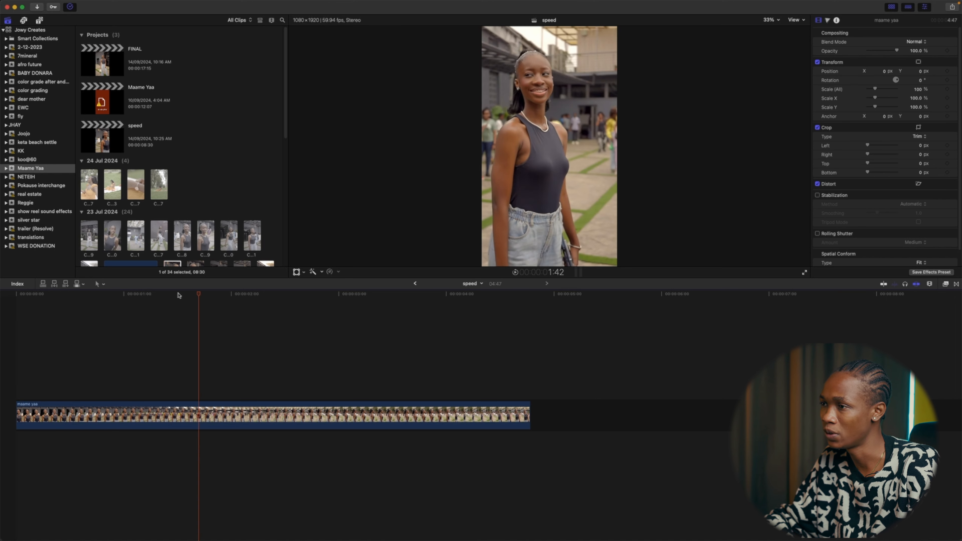
{"action": "left_click_drag", "start_coordinate": [198, 295], "coordinate": [126, 296]}
{"action": "left_click", "coordinate": [103, 416]}
{"action": "key", "text": "shift+b"}
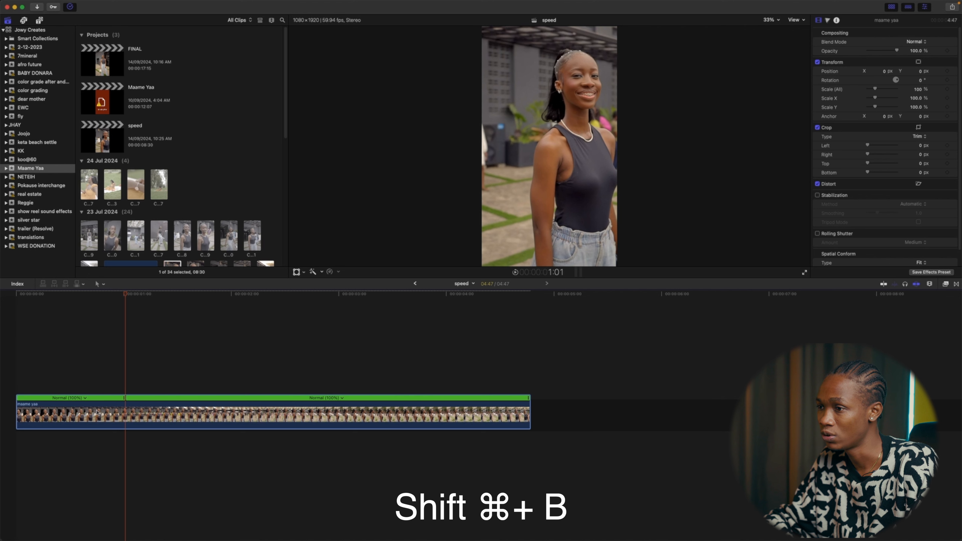
{"action": "left_click", "coordinate": [87, 398]}
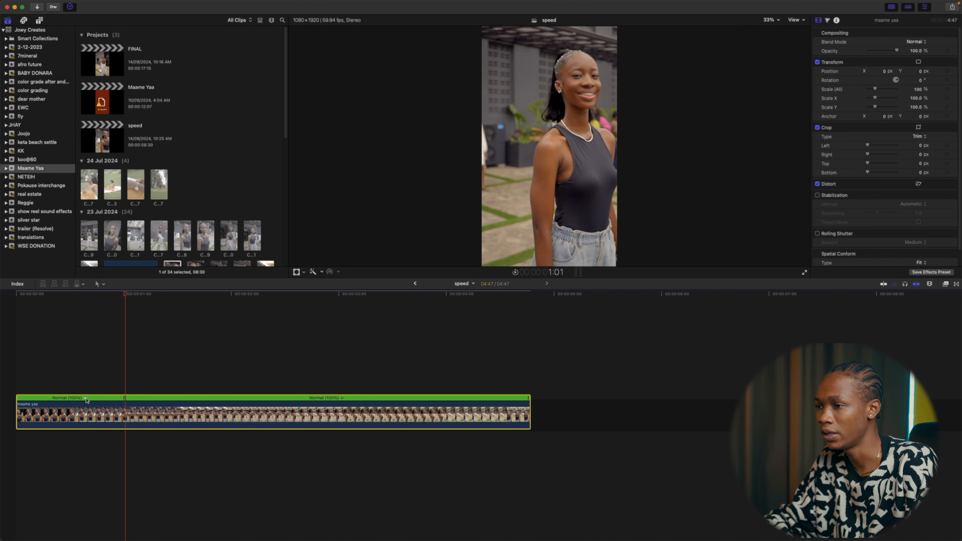
{"action": "left_click", "coordinate": [86, 398]}
{"action": "mouse_move", "coordinate": [109, 405]}
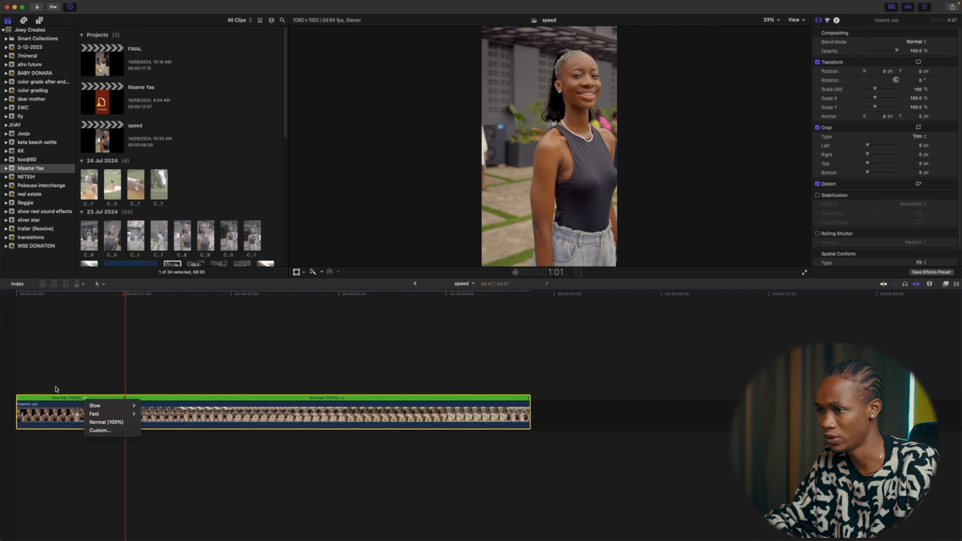
{"action": "left_click", "coordinate": [85, 398]}
{"action": "left_click", "coordinate": [84, 398]}
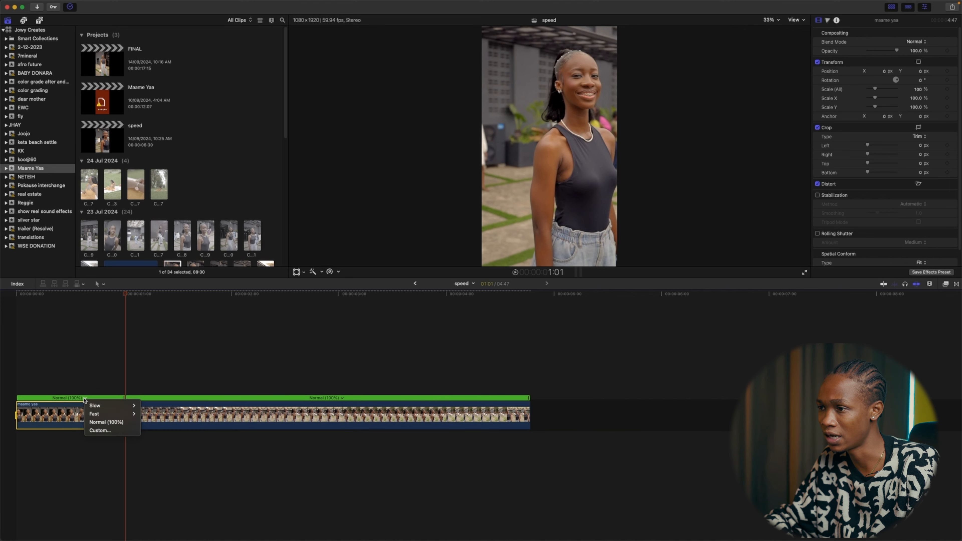
{"action": "mouse_move", "coordinate": [109, 405]}
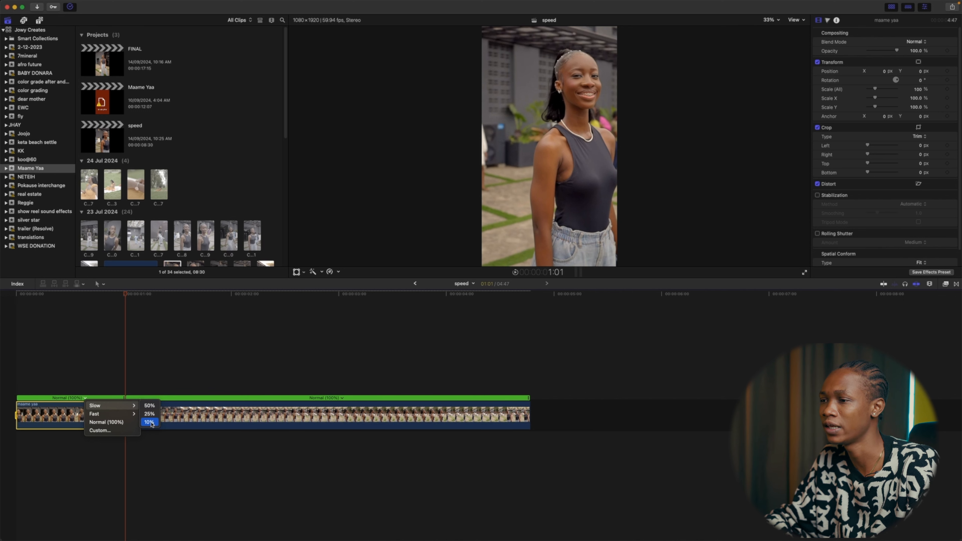
{"action": "left_click", "coordinate": [150, 422]}
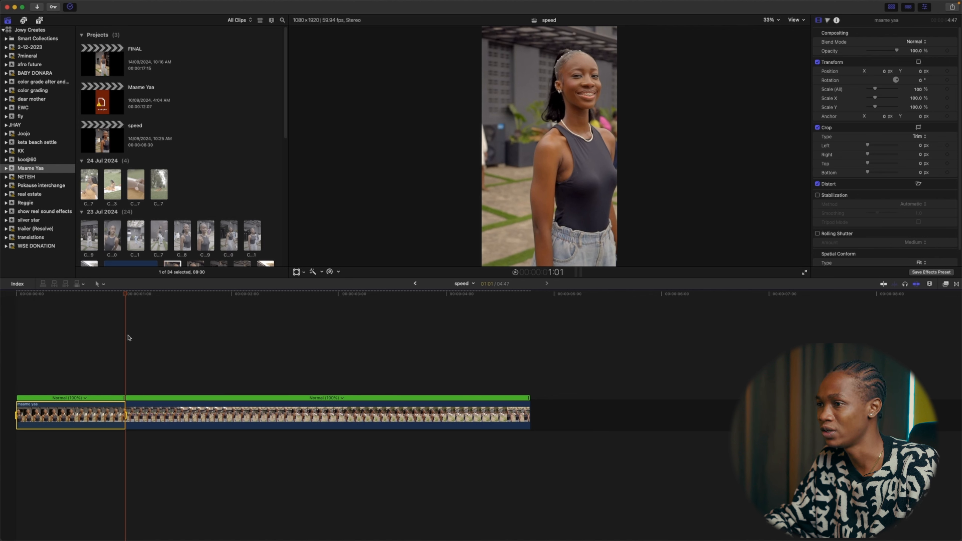
Step: Slow the second speed segment to 50% and play the ramp from the clip's start
{"action": "left_click_drag", "start_coordinate": [97, 293], "coordinate": [287, 292]}
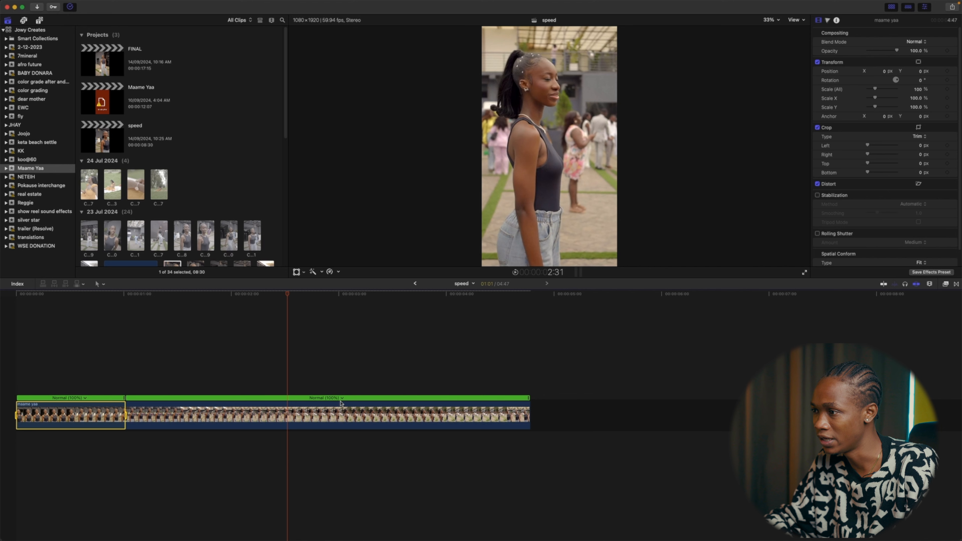
{"action": "left_click", "coordinate": [342, 398]}
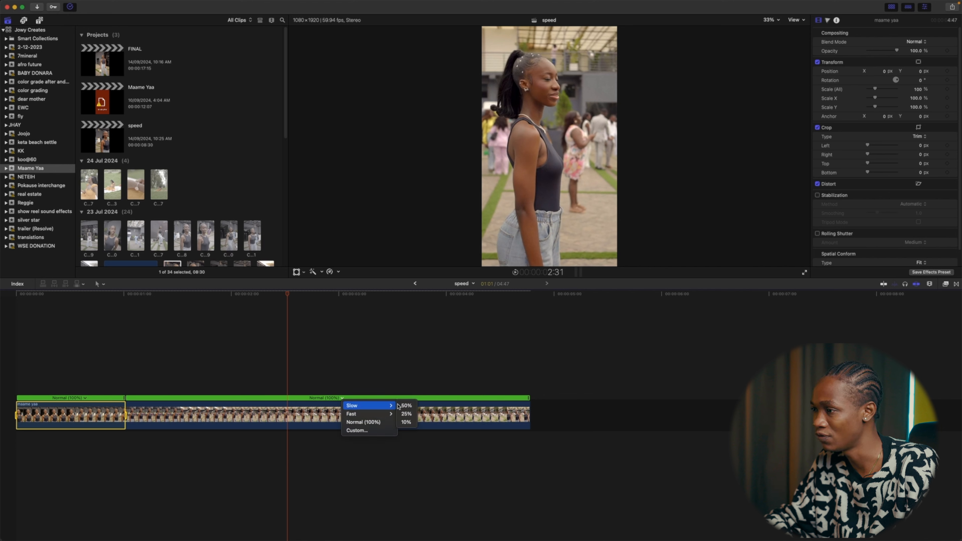
{"action": "left_click", "coordinate": [406, 405]}
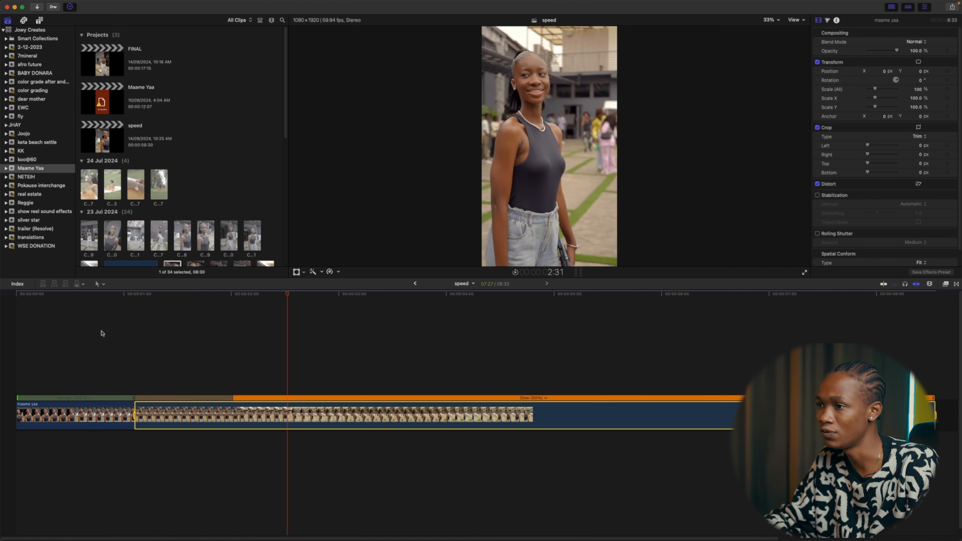
{"action": "left_click_drag", "start_coordinate": [77, 294], "coordinate": [6, 305]}
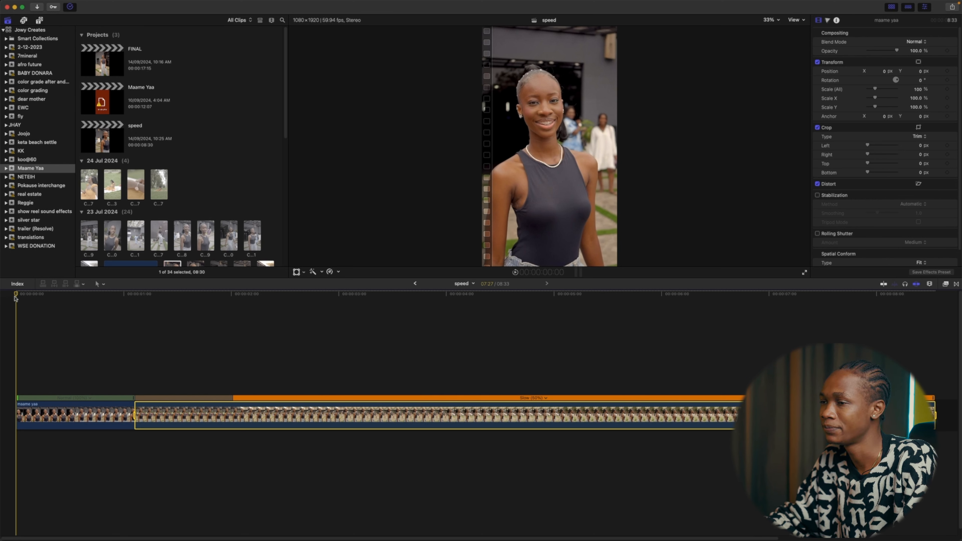
{"action": "key", "text": "space"}
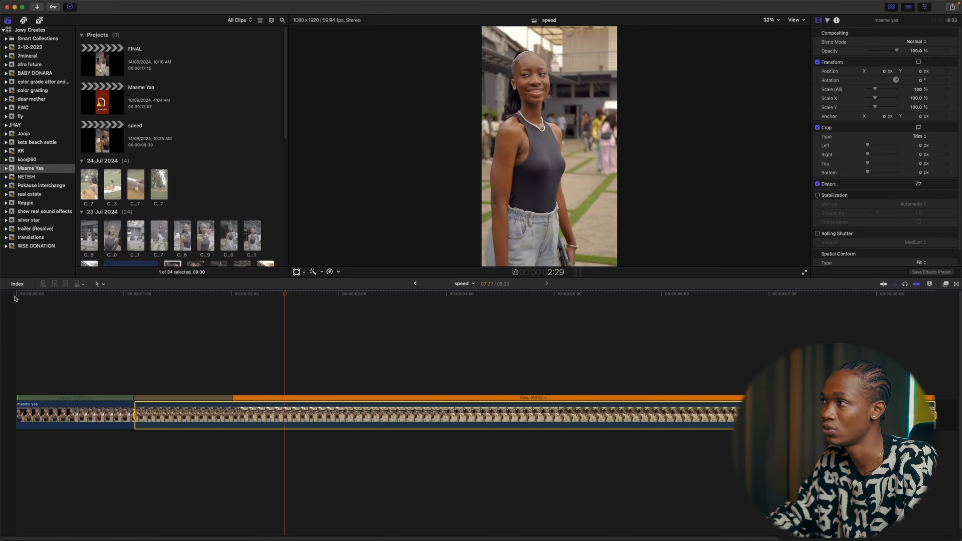
Step: Extend the speed transition's end to about the 4-second mark, move its start slightly later, and play it back
{"action": "left_click_drag", "start_coordinate": [20, 401], "coordinate": [33, 400]}
{"action": "left_click_drag", "start_coordinate": [232, 397], "coordinate": [442, 396]}
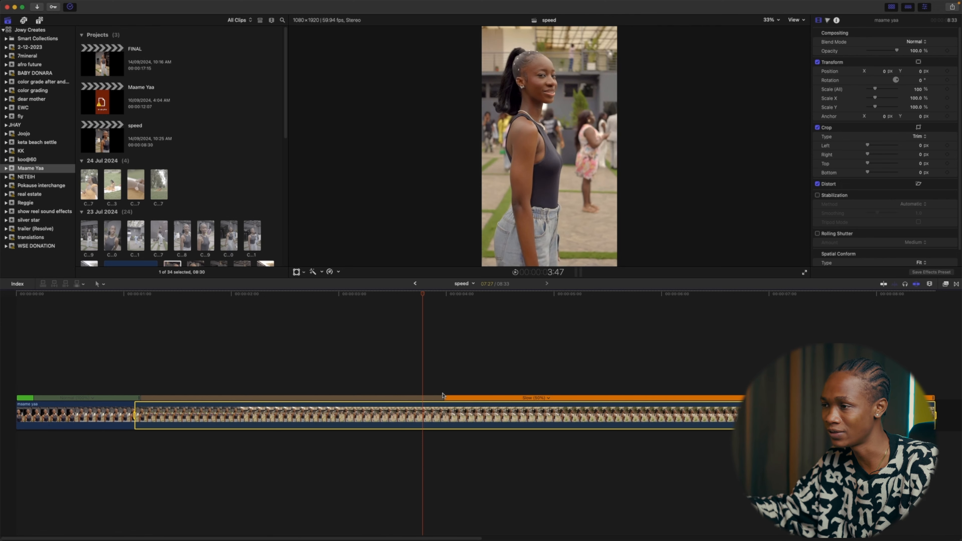
{"action": "left_click", "coordinate": [22, 295]}
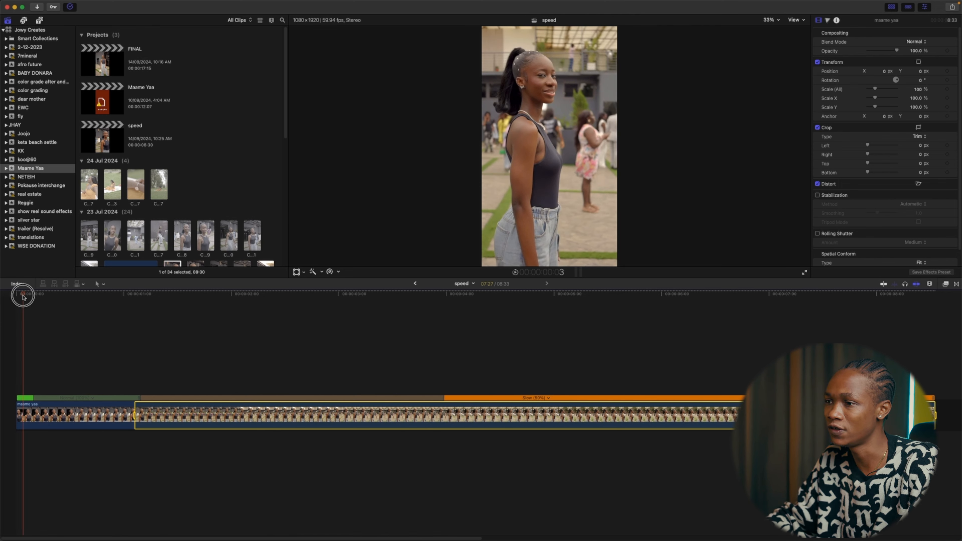
{"action": "key", "text": "space"}
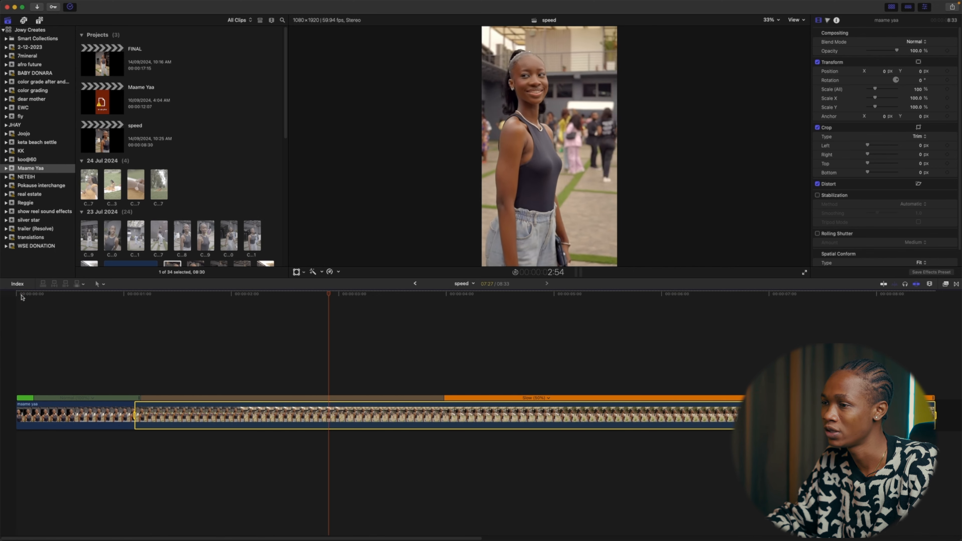
Step: Shorten the speed transition to run from about 0.7 to 1.9 seconds and preview the ramp
{"action": "left_click_drag", "start_coordinate": [36, 399], "coordinate": [89, 397]}
{"action": "left_click_drag", "start_coordinate": [444, 398], "coordinate": [220, 394]}
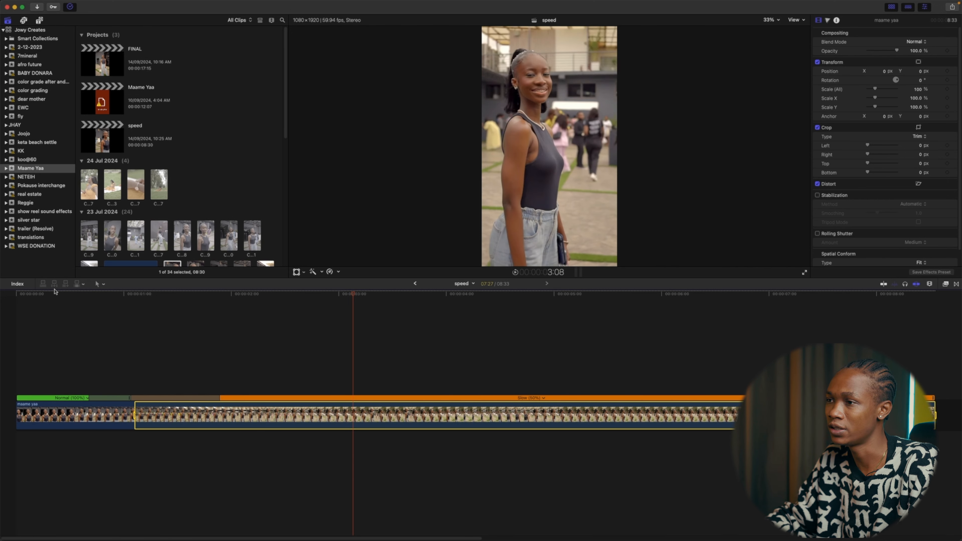
{"action": "left_click", "coordinate": [52, 299]}
{"action": "left_click", "coordinate": [52, 298]}
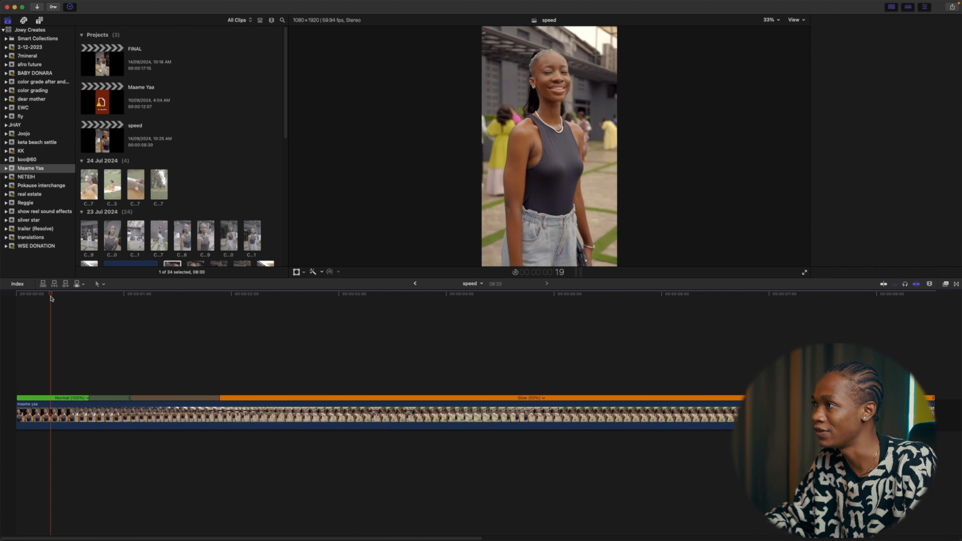
Step: Slow the second speed segment to 25%
{"action": "left_click", "coordinate": [542, 401]}
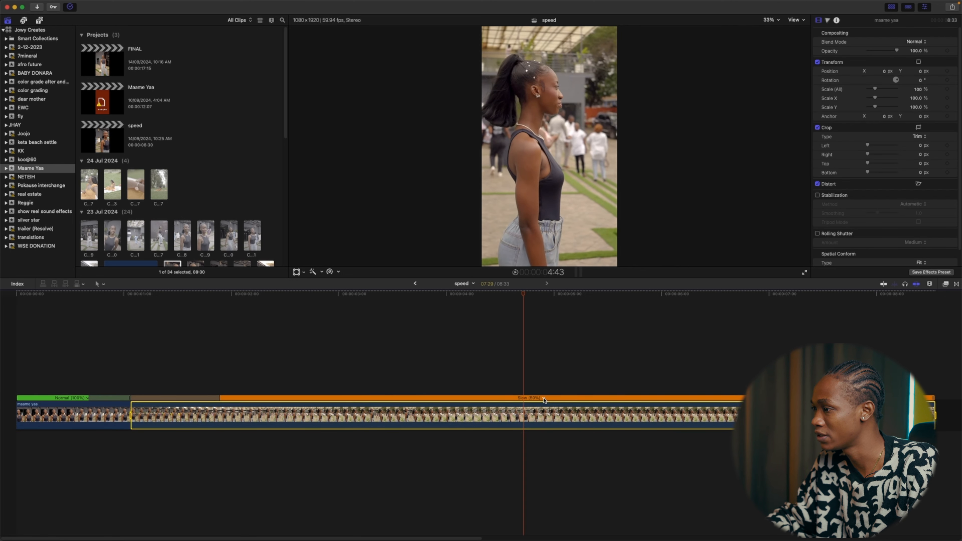
{"action": "left_click", "coordinate": [544, 398]}
{"action": "mouse_move", "coordinate": [568, 406]}
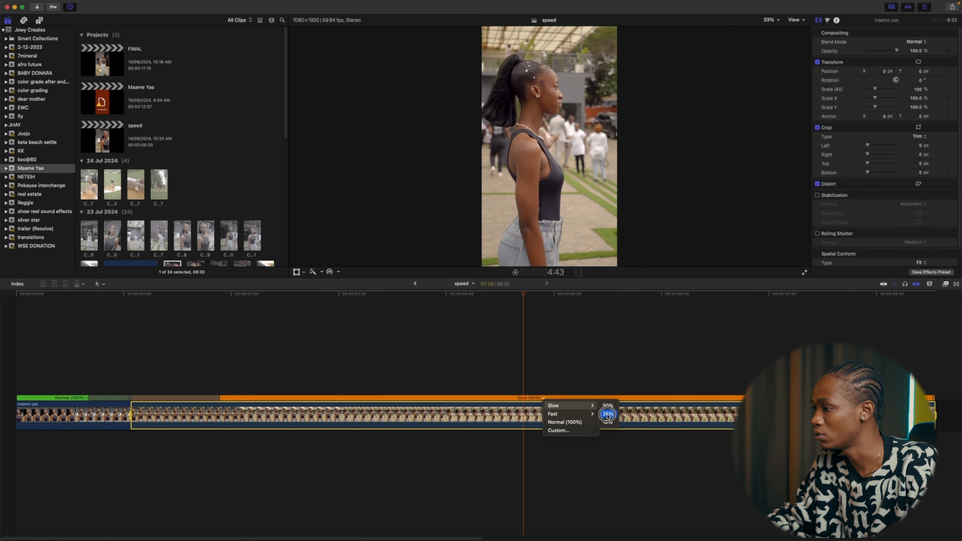
{"action": "left_click", "coordinate": [608, 414]}
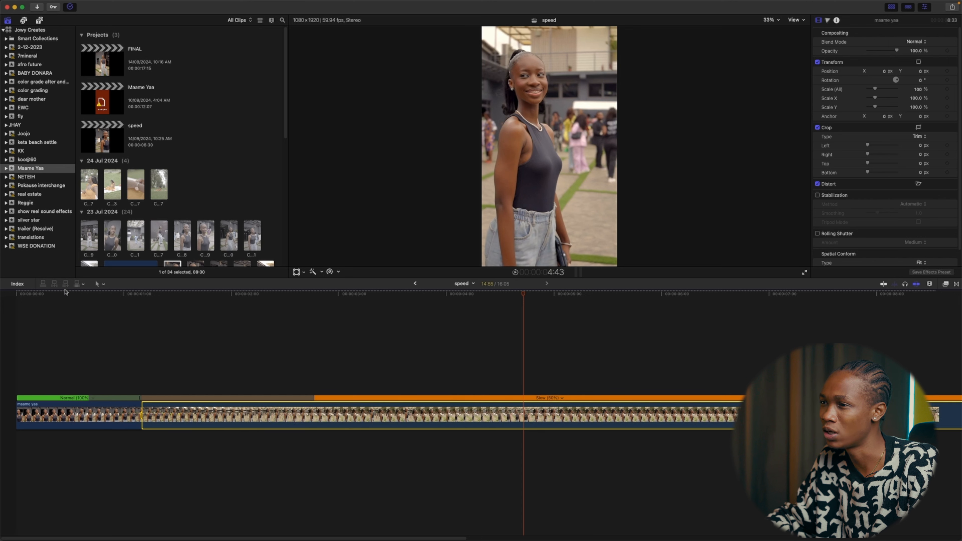
Step: Play the 25% speed ramp from near the clip's start, and return the playhead to that point
{"action": "left_click", "coordinate": [45, 300]}
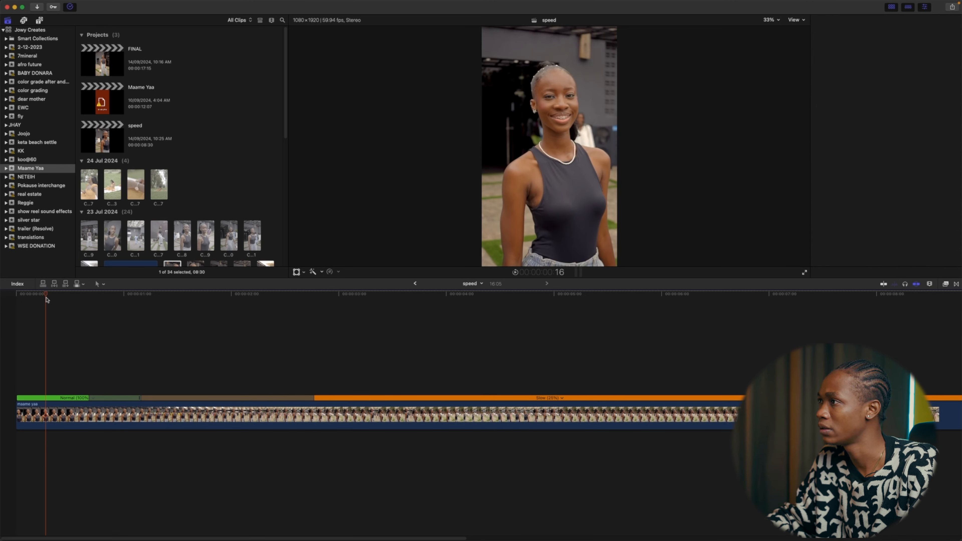
{"action": "key", "text": "space"}
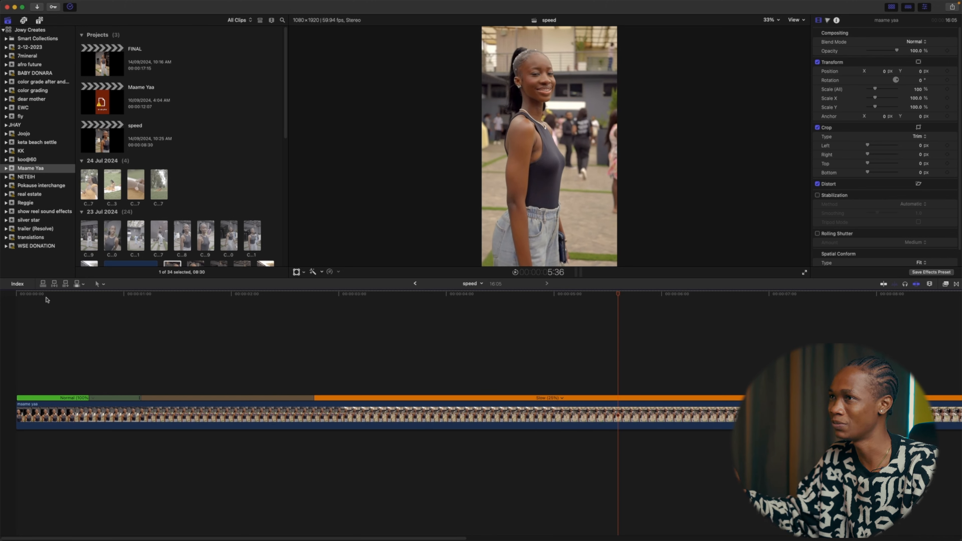
{"action": "left_click", "coordinate": [47, 299]}
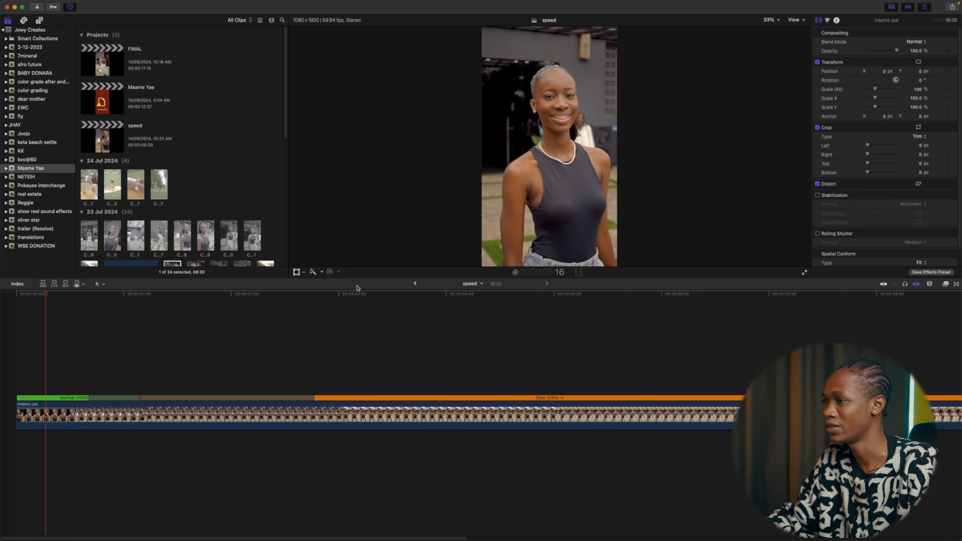
Step: Switch to the FINAL project, move the playhead to its start and bring the whole edit into view
{"action": "left_click", "coordinate": [415, 284]}
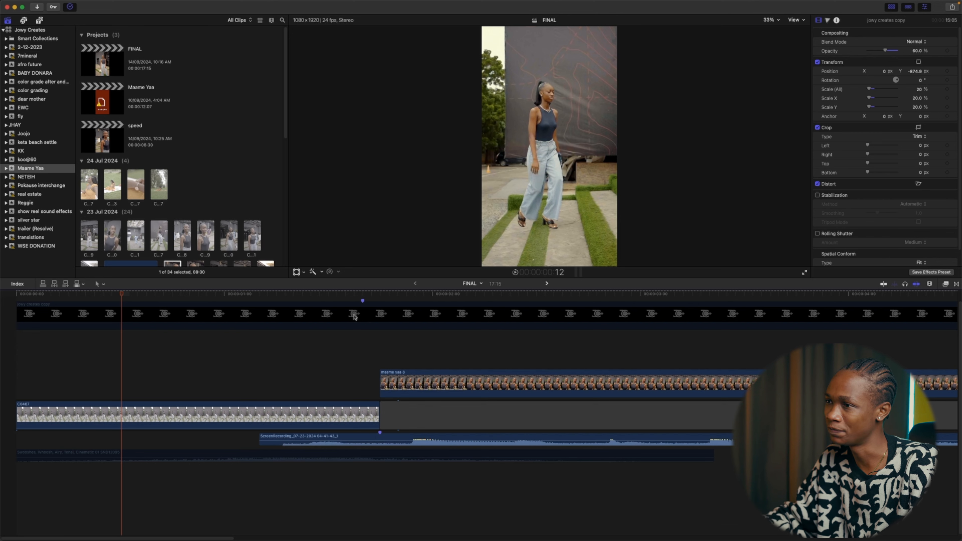
{"action": "left_click_drag", "start_coordinate": [120, 294], "coordinate": [1, 303]}
{"action": "key", "text": "super+minus"}
{"action": "key", "text": "super+minus"}
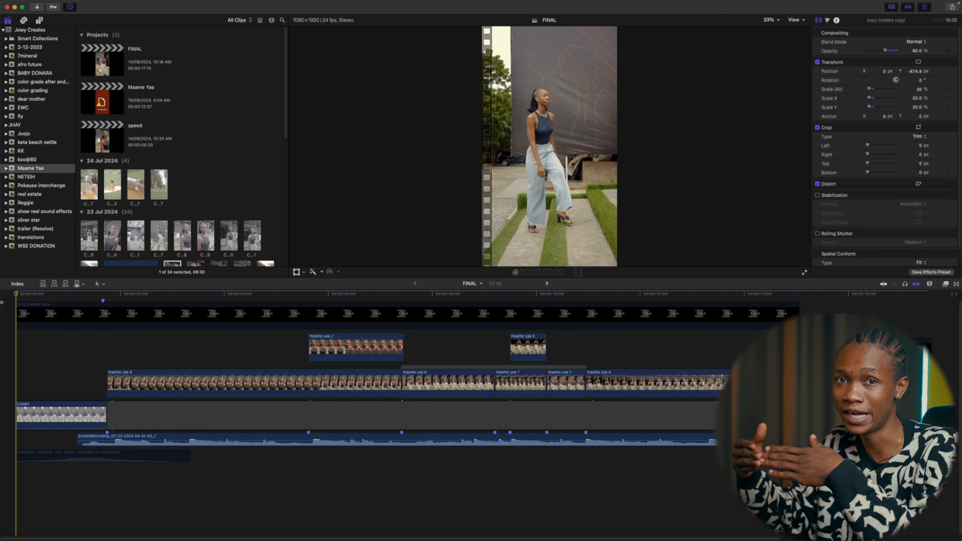
Step: Scrub through the FINAL edit's clips and play the sequence from the start of the music track
{"action": "left_click_drag", "start_coordinate": [101, 294], "coordinate": [116, 296]}
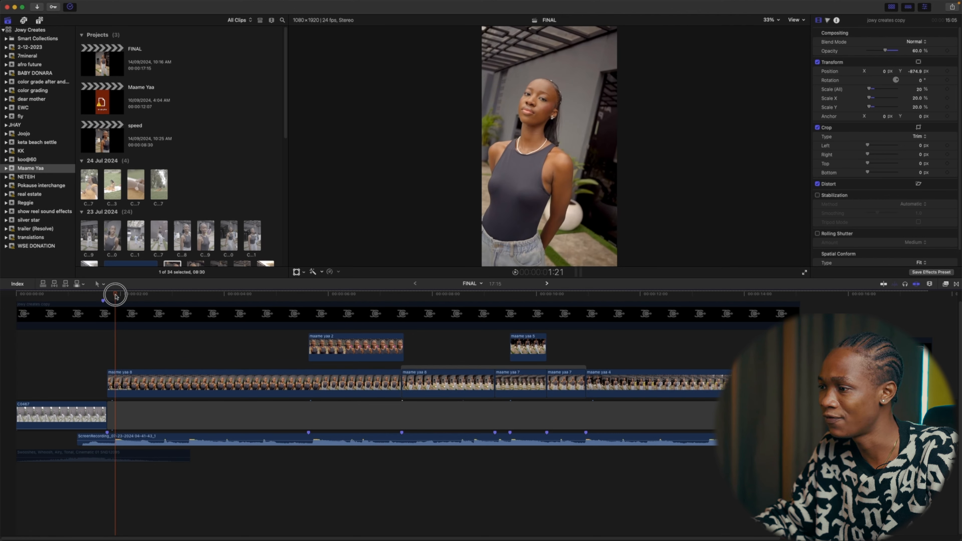
{"action": "left_click_drag", "start_coordinate": [116, 295], "coordinate": [400, 298]}
{"action": "left_click_drag", "start_coordinate": [454, 297], "coordinate": [534, 302]}
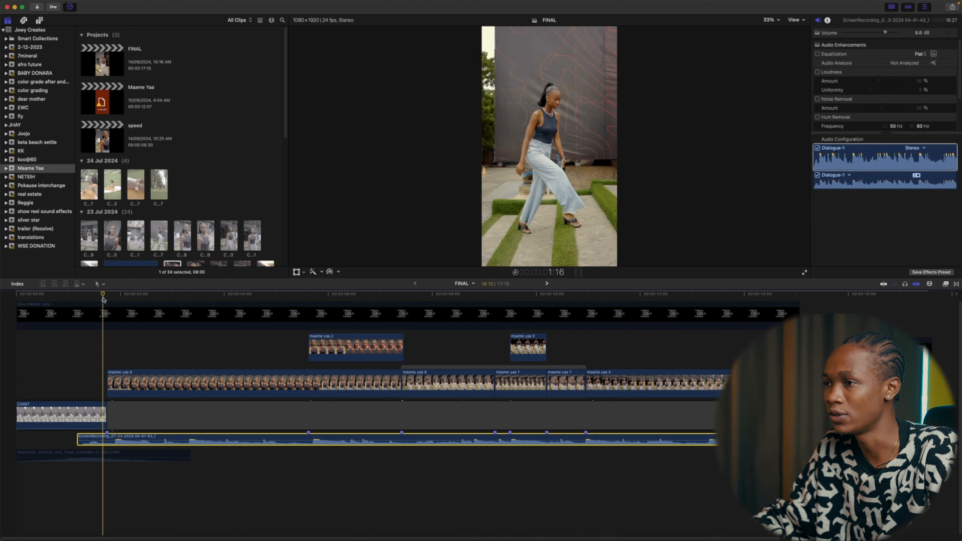
{"action": "left_click_drag", "start_coordinate": [103, 298], "coordinate": [77, 301]}
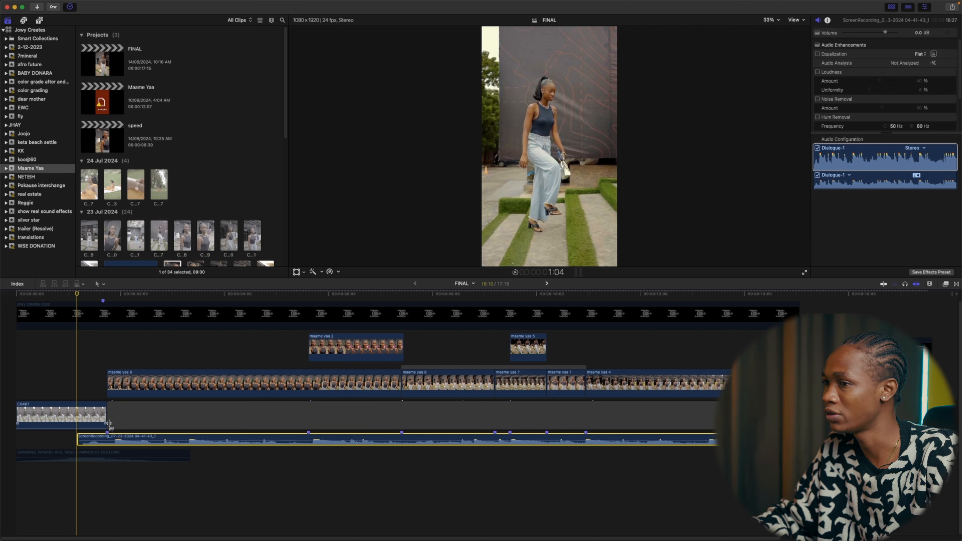
{"action": "key", "text": "space"}
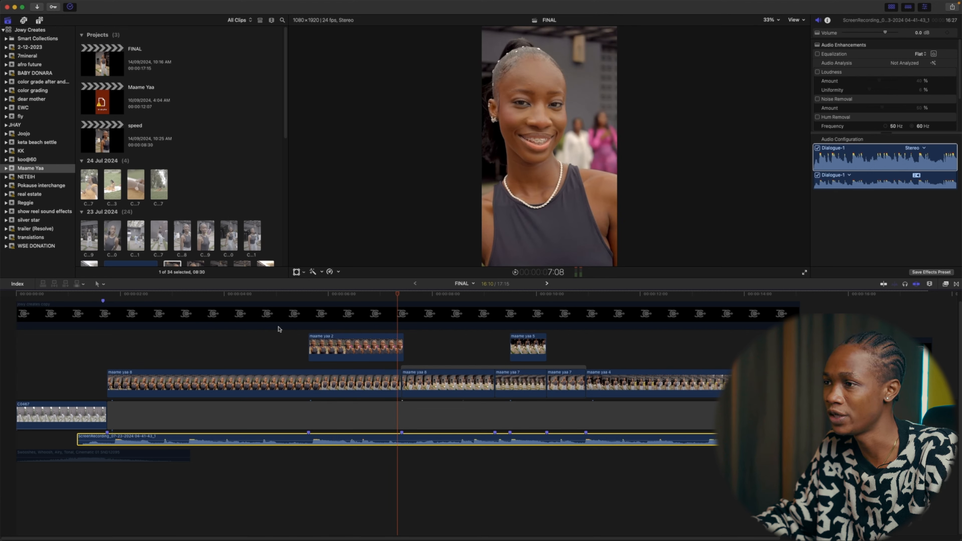
Step: Show the speed segments of the first connected clip on the upper row, just past the 5-second mark
{"action": "left_click_drag", "start_coordinate": [109, 299], "coordinate": [299, 300]}
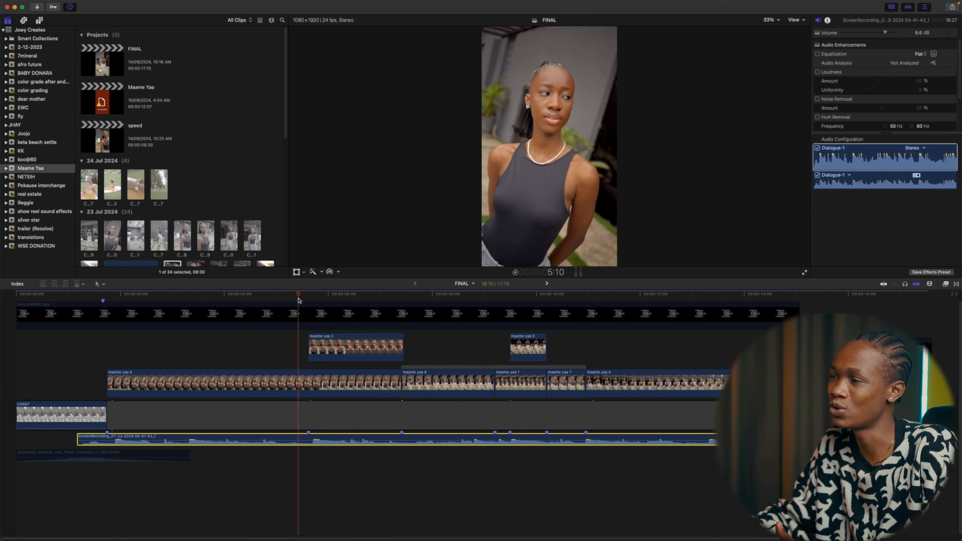
{"action": "mouse_move", "coordinate": [299, 301]}
{"action": "left_mouse_down"}
{"action": "mouse_move", "coordinate": [275, 302]}
{"action": "mouse_move", "coordinate": [317, 301]}
{"action": "left_mouse_up"}
{"action": "left_click", "coordinate": [328, 349]}
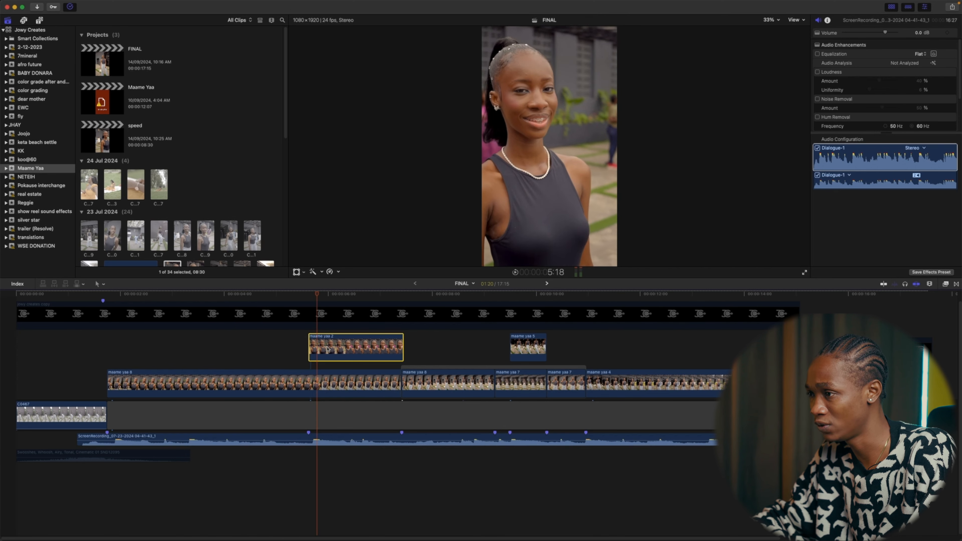
{"action": "key", "text": "super+r"}
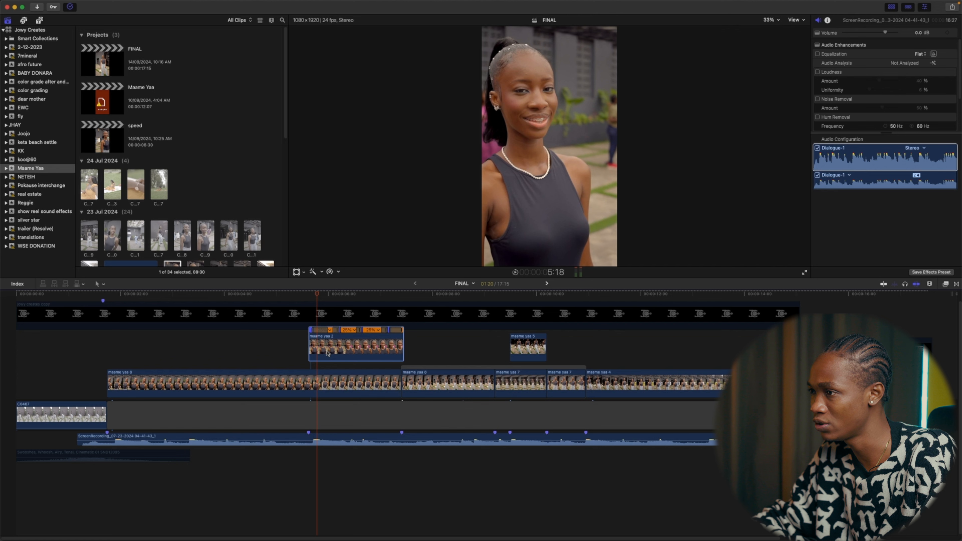
Step: Examine how the upper connected clip's fast and slow speed segments line up with the beats in the music waveform
{"action": "key", "text": "super+equal"}
{"action": "key", "text": "super+equal"}
{"action": "key", "text": "super+equal"}
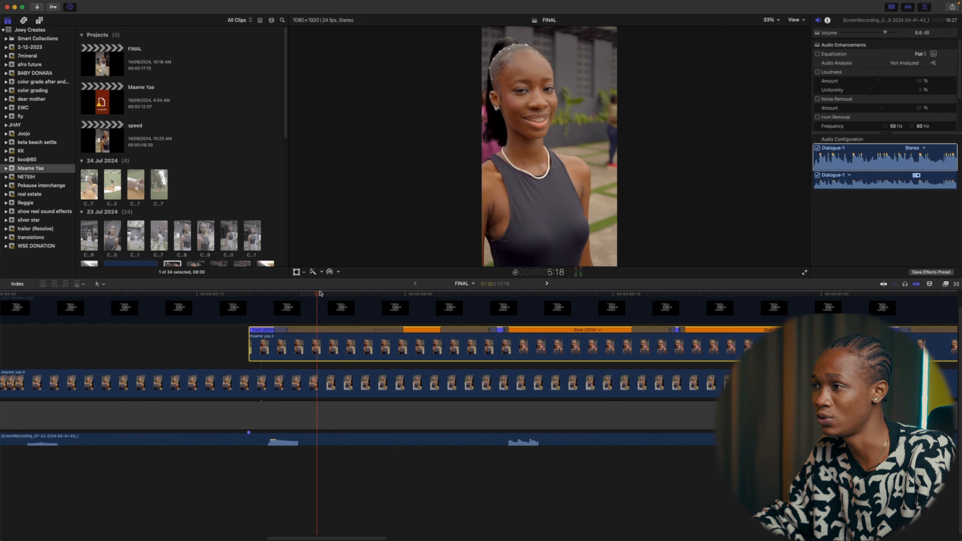
{"action": "key", "text": "super+minus"}
{"action": "key", "text": "super+minus"}
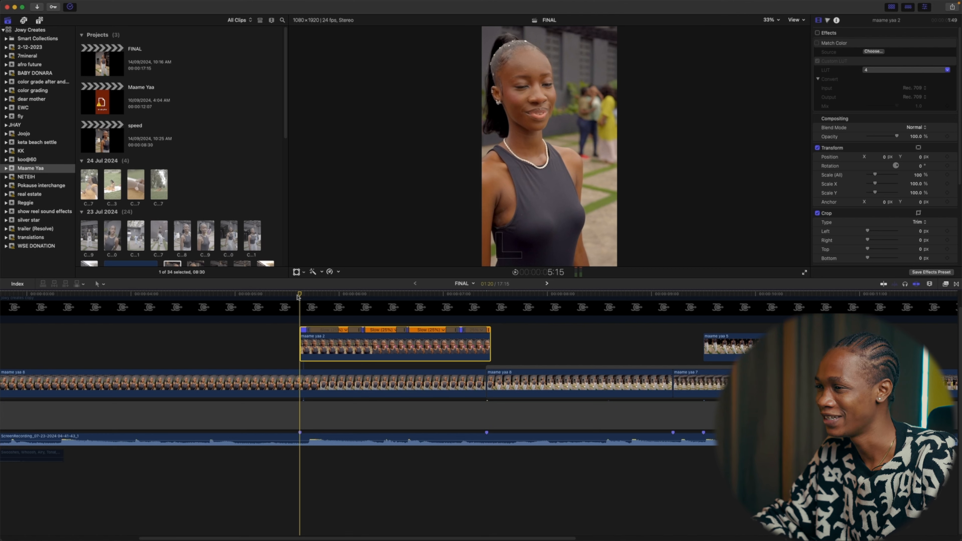
{"action": "key", "text": "super+equal"}
{"action": "key", "text": "super+equal"}
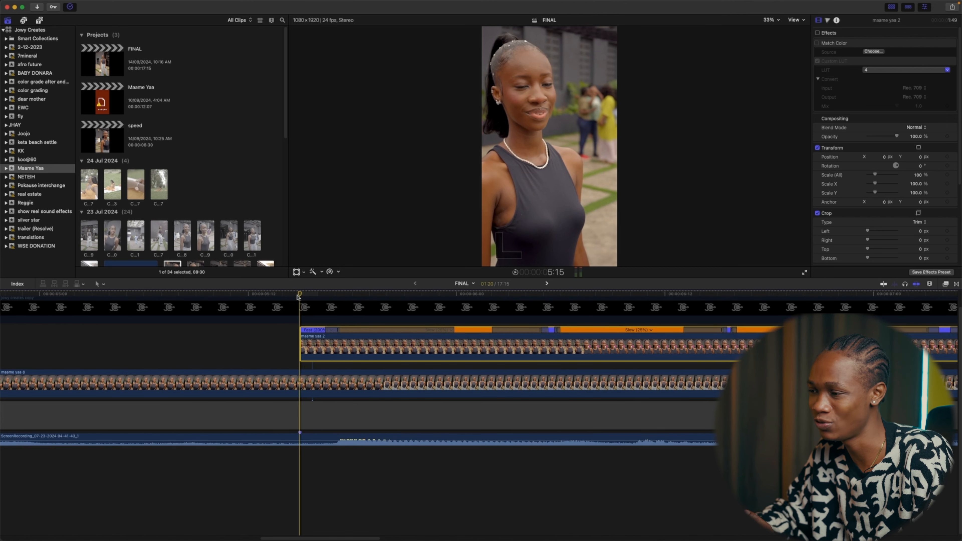
{"action": "left_click_drag", "start_coordinate": [305, 529], "coordinate": [328, 529]}
{"action": "left_click_drag", "start_coordinate": [107, 295], "coordinate": [145, 291]}
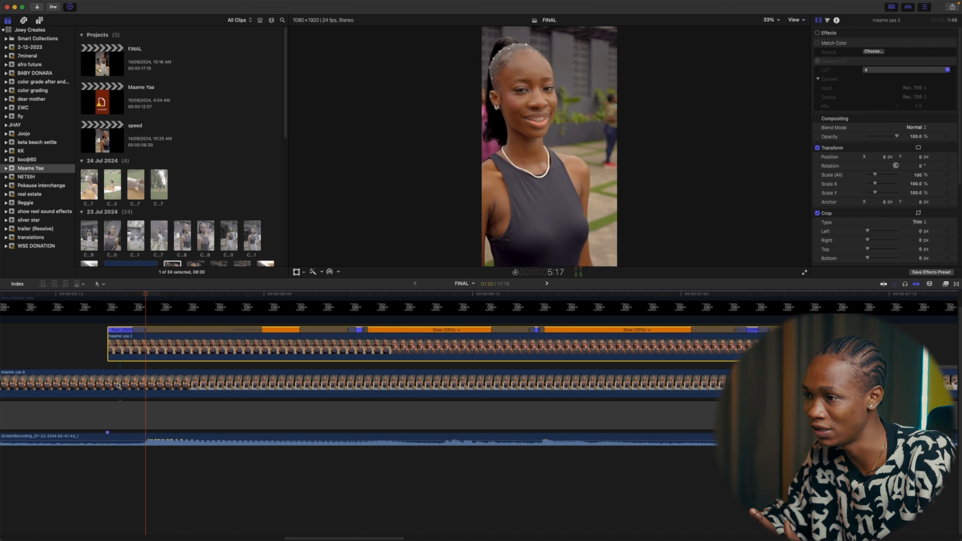
Step: Play the upper connected clip's speed changes from just before it begins, and replay them from its first frames
{"action": "left_click_drag", "start_coordinate": [105, 318], "coordinate": [60, 322]}
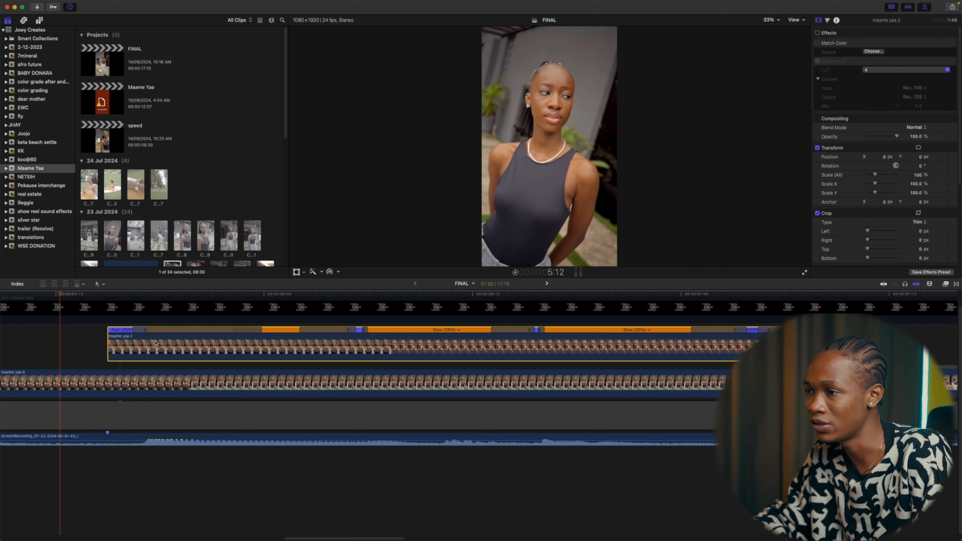
{"action": "key", "text": "Right"}
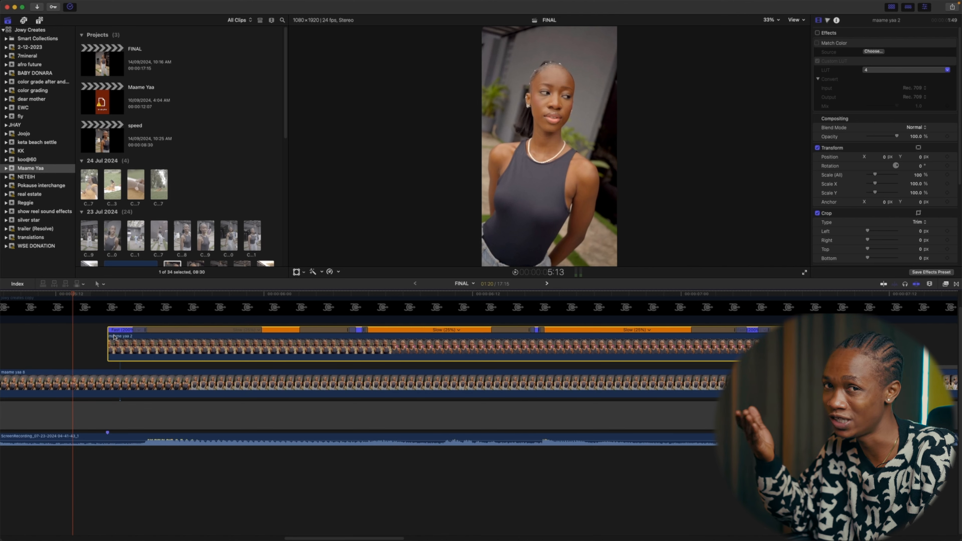
{"action": "key", "text": "space"}
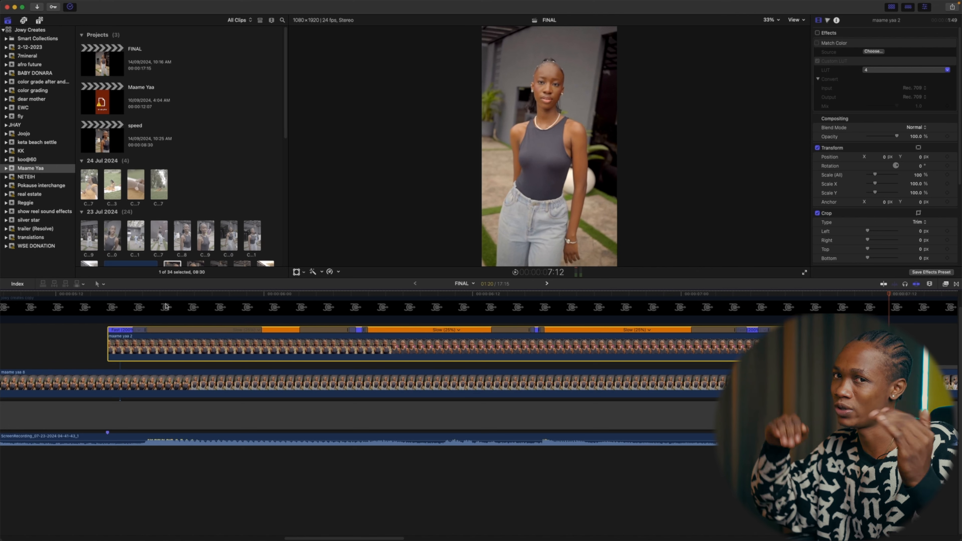
{"action": "left_click", "coordinate": [114, 299]}
{"action": "left_click", "coordinate": [113, 295]}
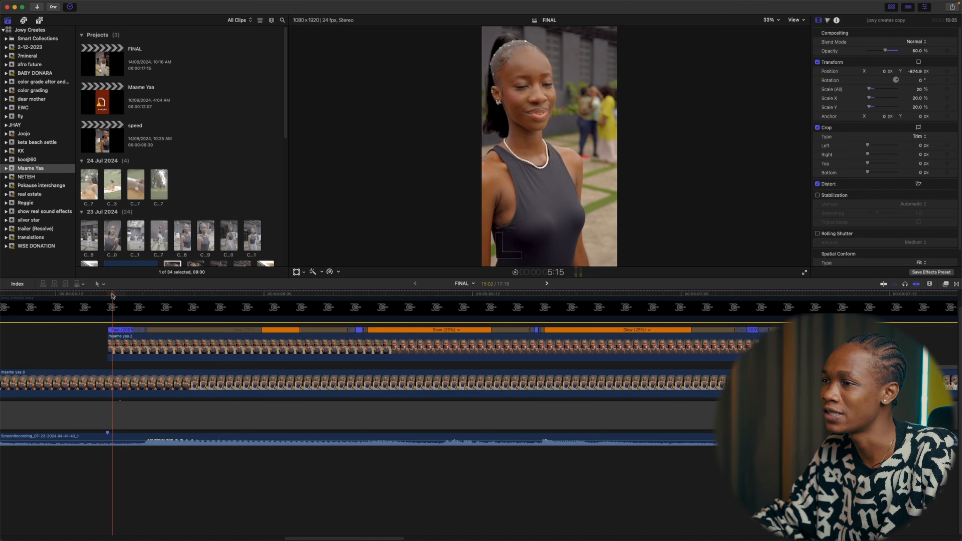
{"action": "key", "text": "space"}
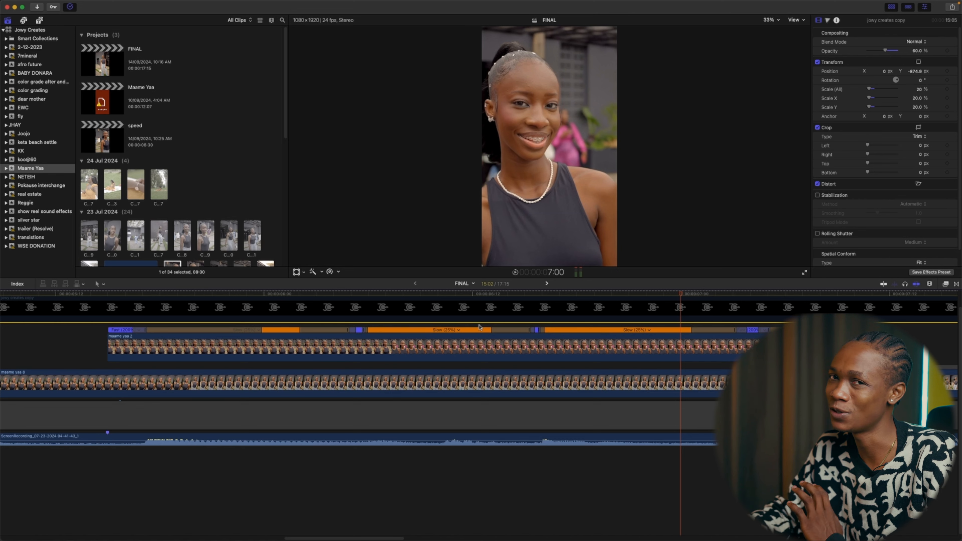
Step: Show the speed segments on all video clips across the whole FINAL edit
{"action": "key", "text": "super+minus"}
{"action": "key", "text": "super+minus"}
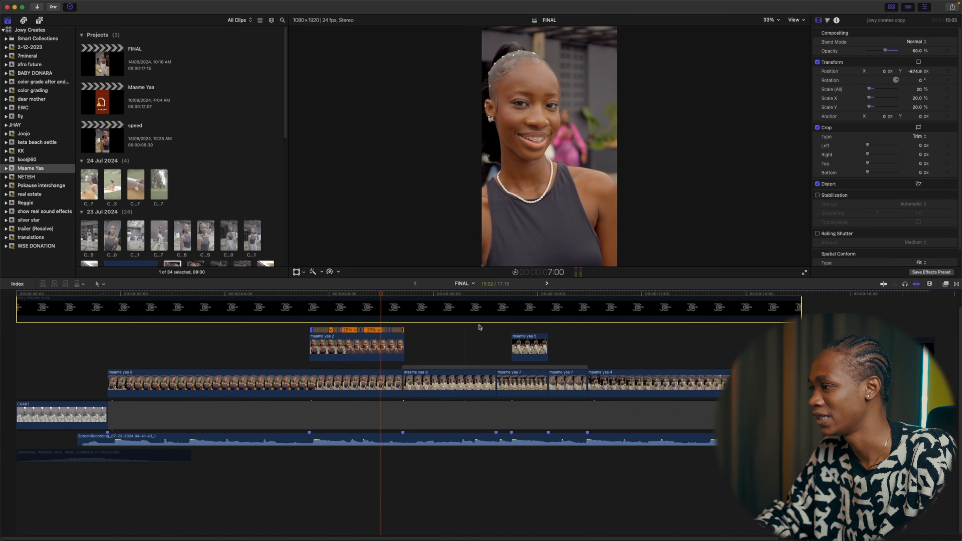
{"action": "left_click_drag", "start_coordinate": [386, 295], "coordinate": [249, 344]}
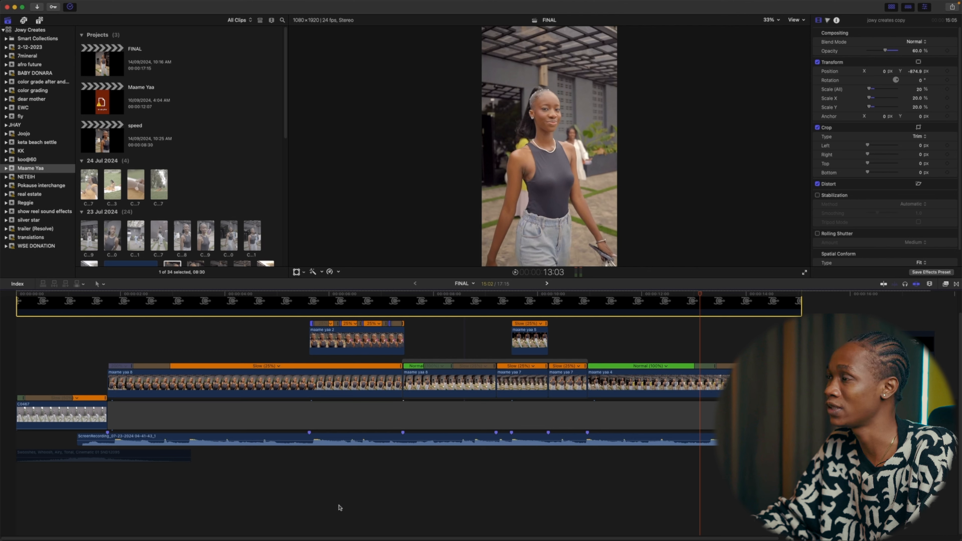
Step: Solo the whoosh sound effect beneath the opening clip and play it from the project's start
{"action": "left_click", "coordinate": [281, 437]}
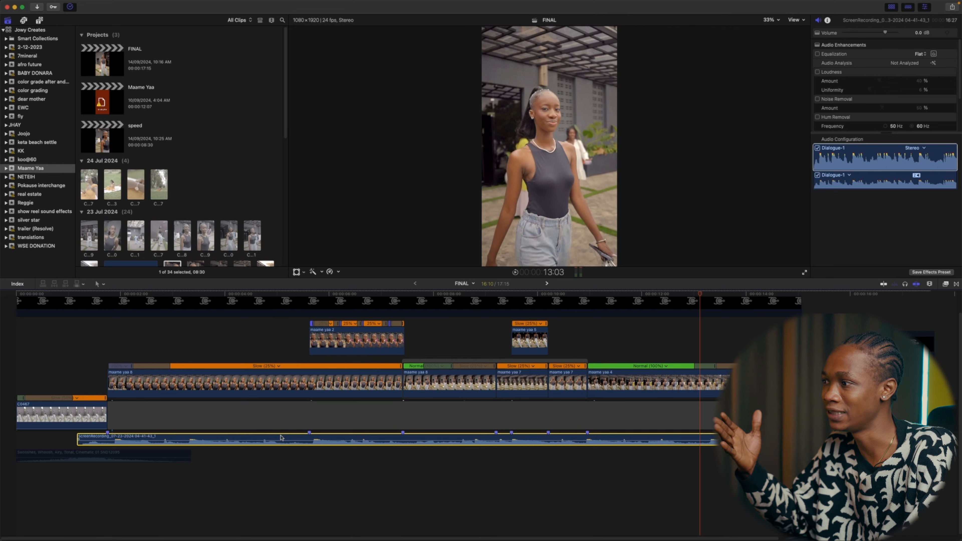
{"action": "left_click", "coordinate": [39, 454]}
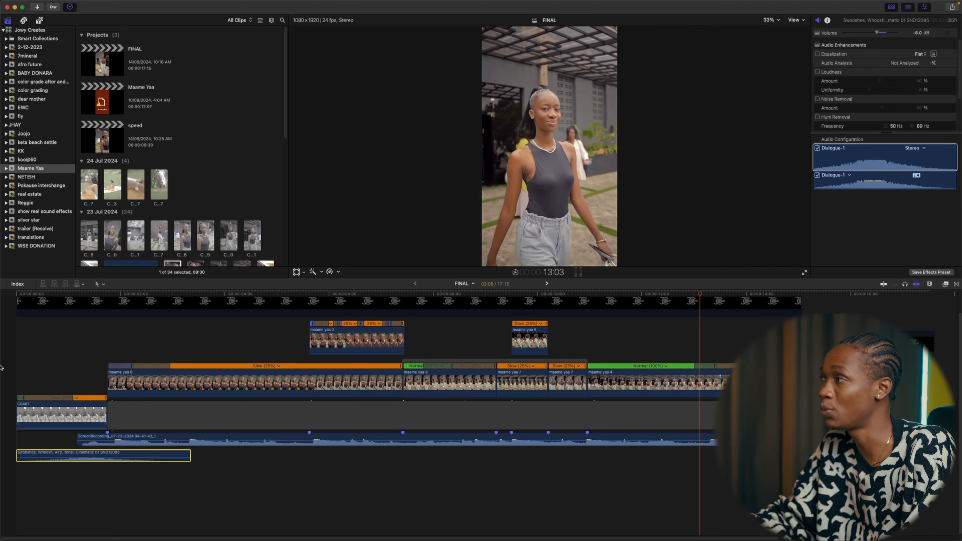
{"action": "left_click", "coordinate": [961, 221]}
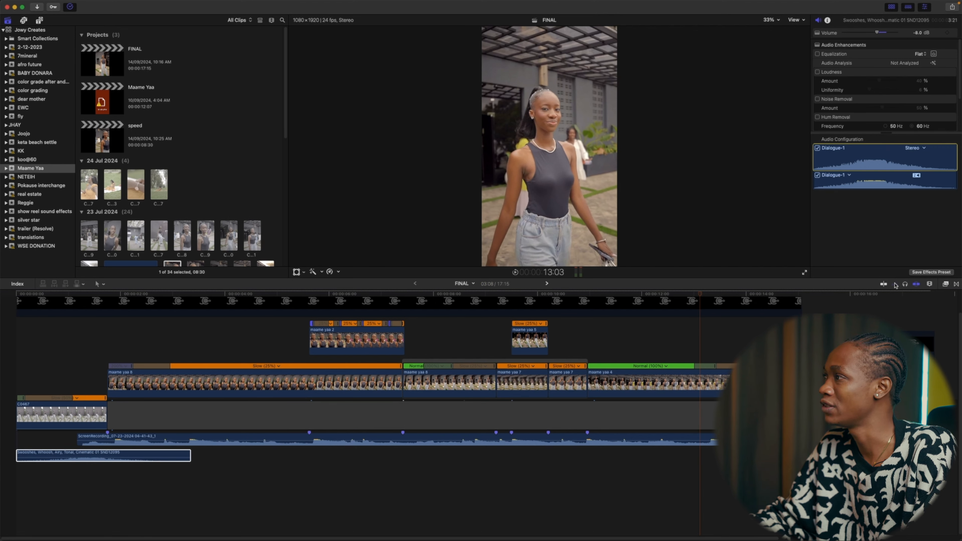
{"action": "left_click", "coordinate": [905, 284]}
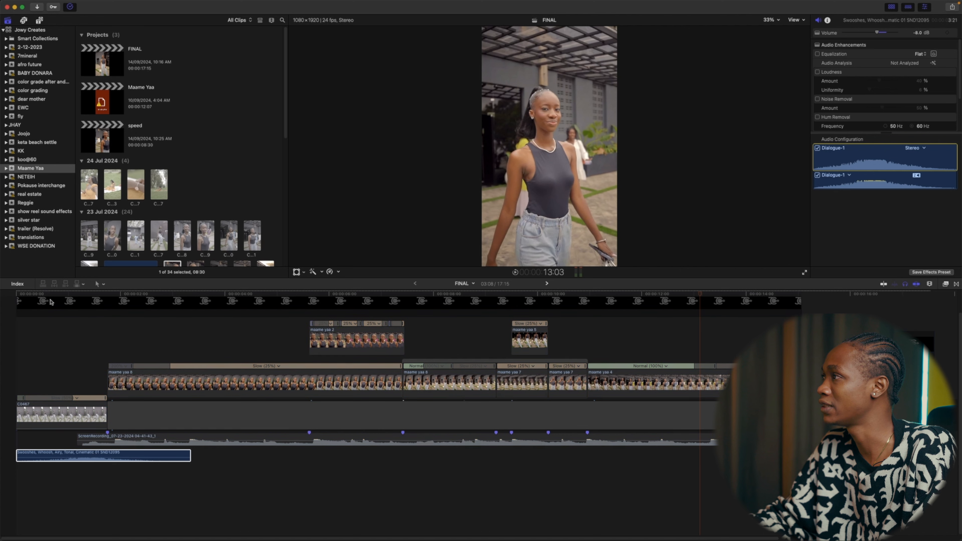
{"action": "left_click", "coordinate": [18, 295]}
{"action": "key", "text": "space"}
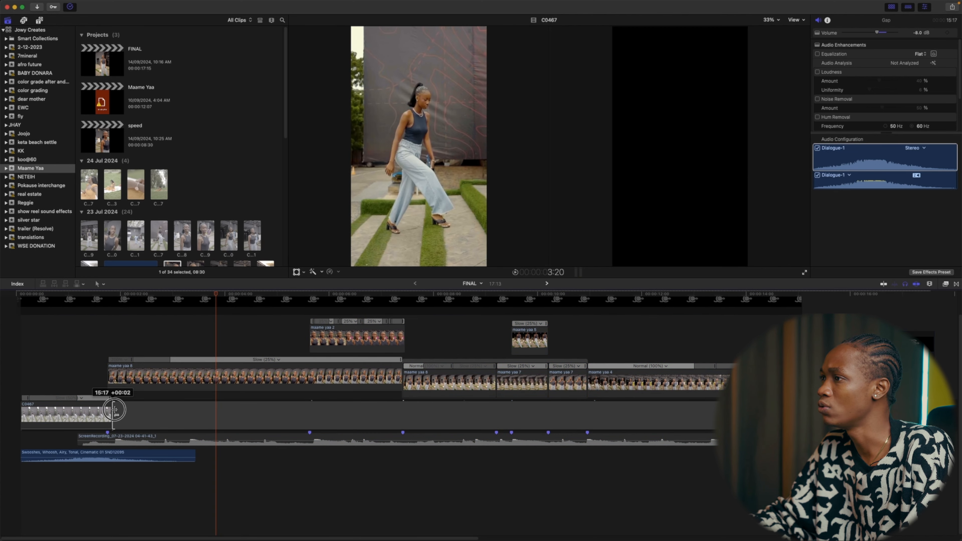
{"action": "left_click_drag", "start_coordinate": [114, 410], "coordinate": [72, 298]}
{"action": "left_click", "coordinate": [72, 295]}
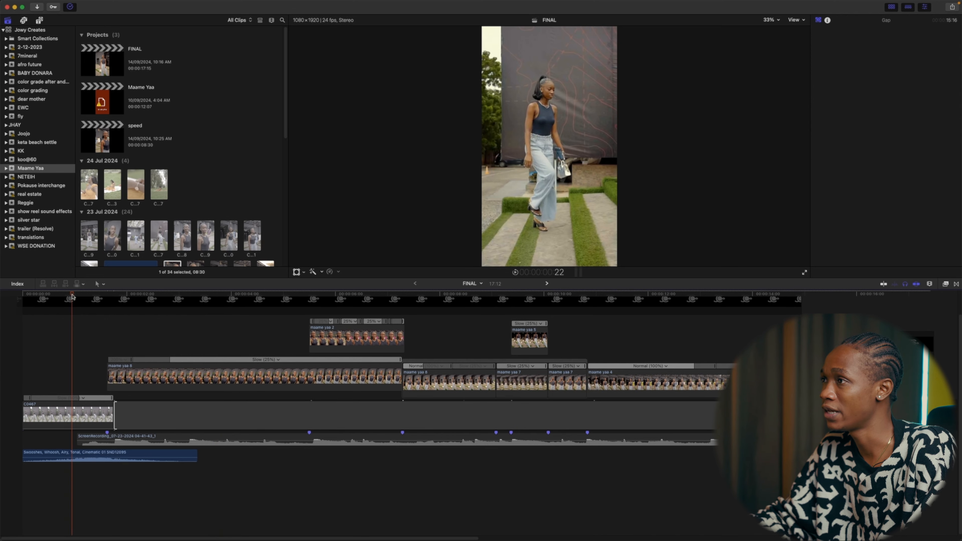
{"action": "key", "text": "space"}
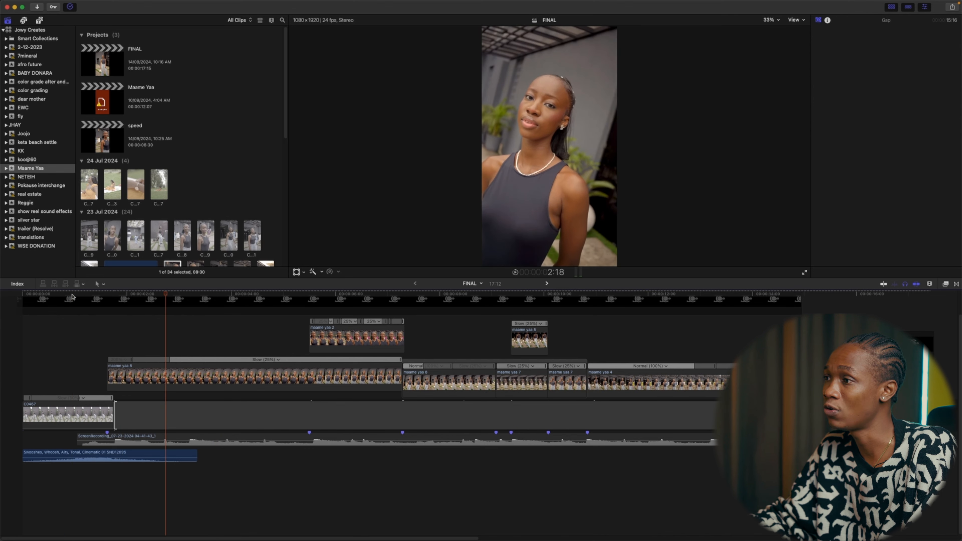
{"action": "key", "text": "super+z"}
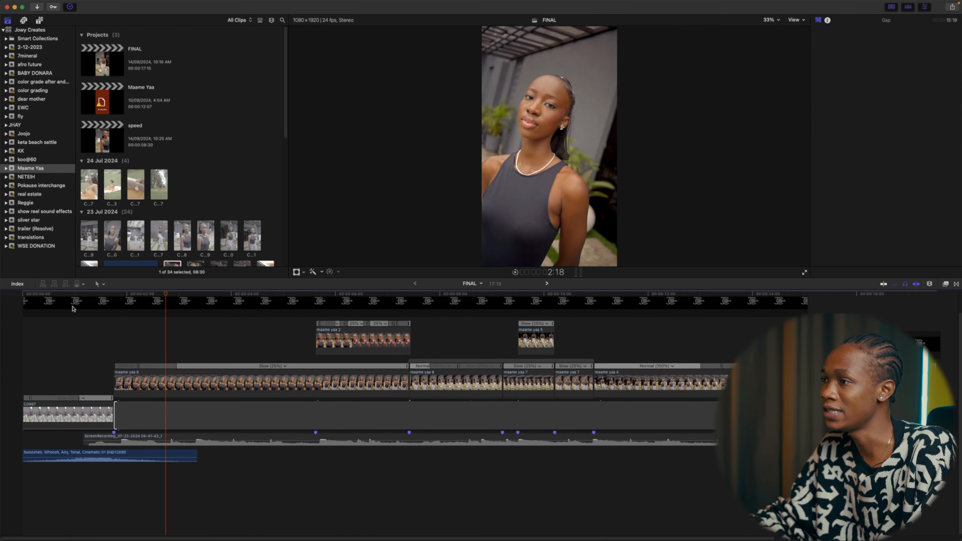
Step: Play the soloed whoosh from the project's start, and disable the music clip with the playhead back at the beginning
{"action": "left_click", "coordinate": [23, 326]}
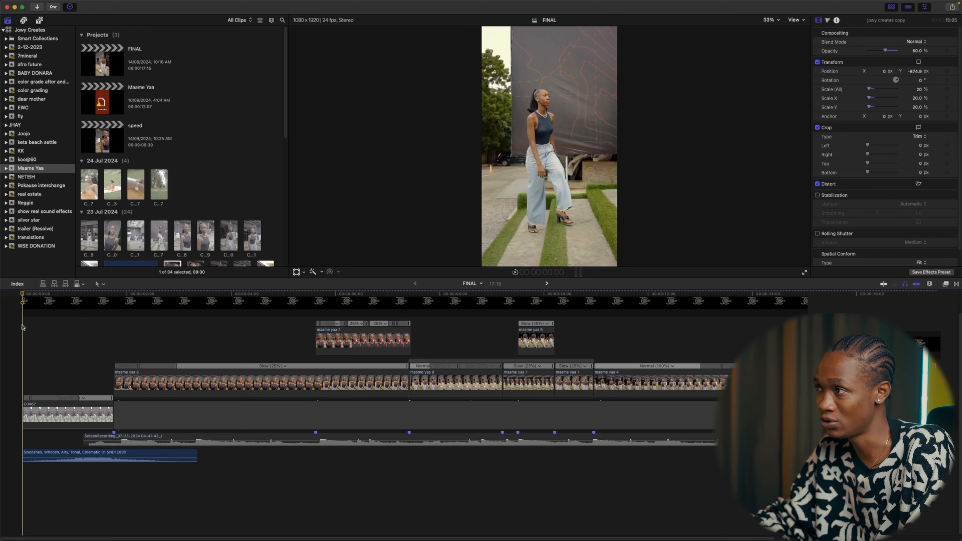
{"action": "key", "text": "space"}
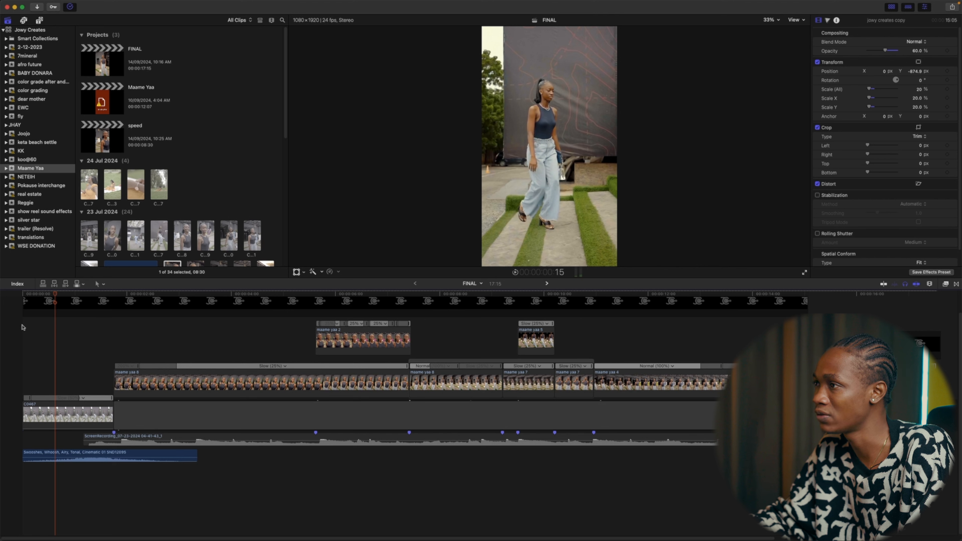
{"action": "left_click", "coordinate": [137, 439]}
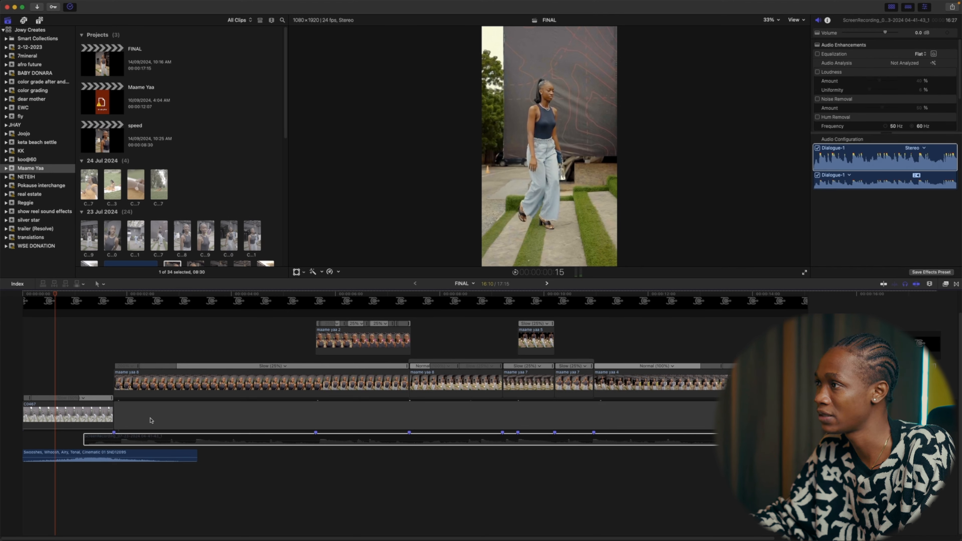
{"action": "left_click_drag", "start_coordinate": [53, 296], "coordinate": [17, 295]}
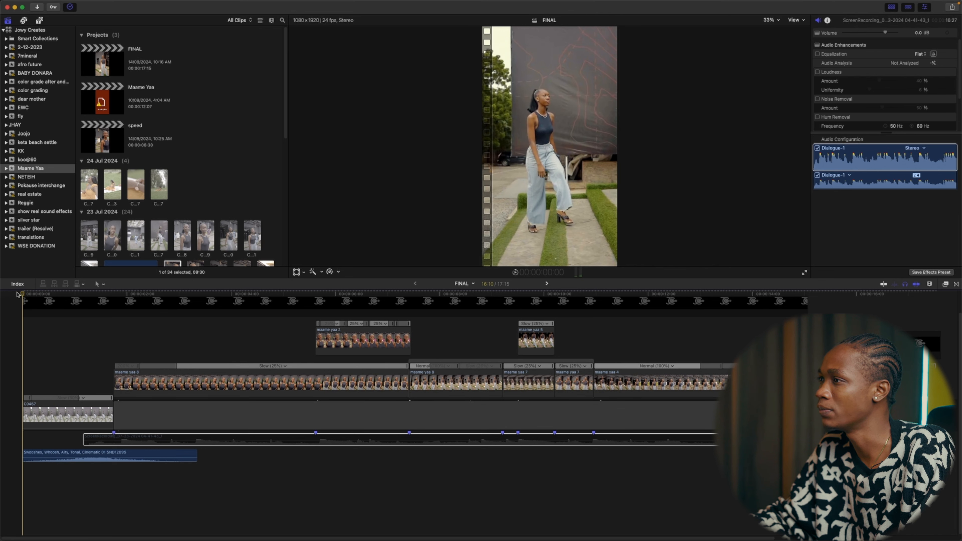